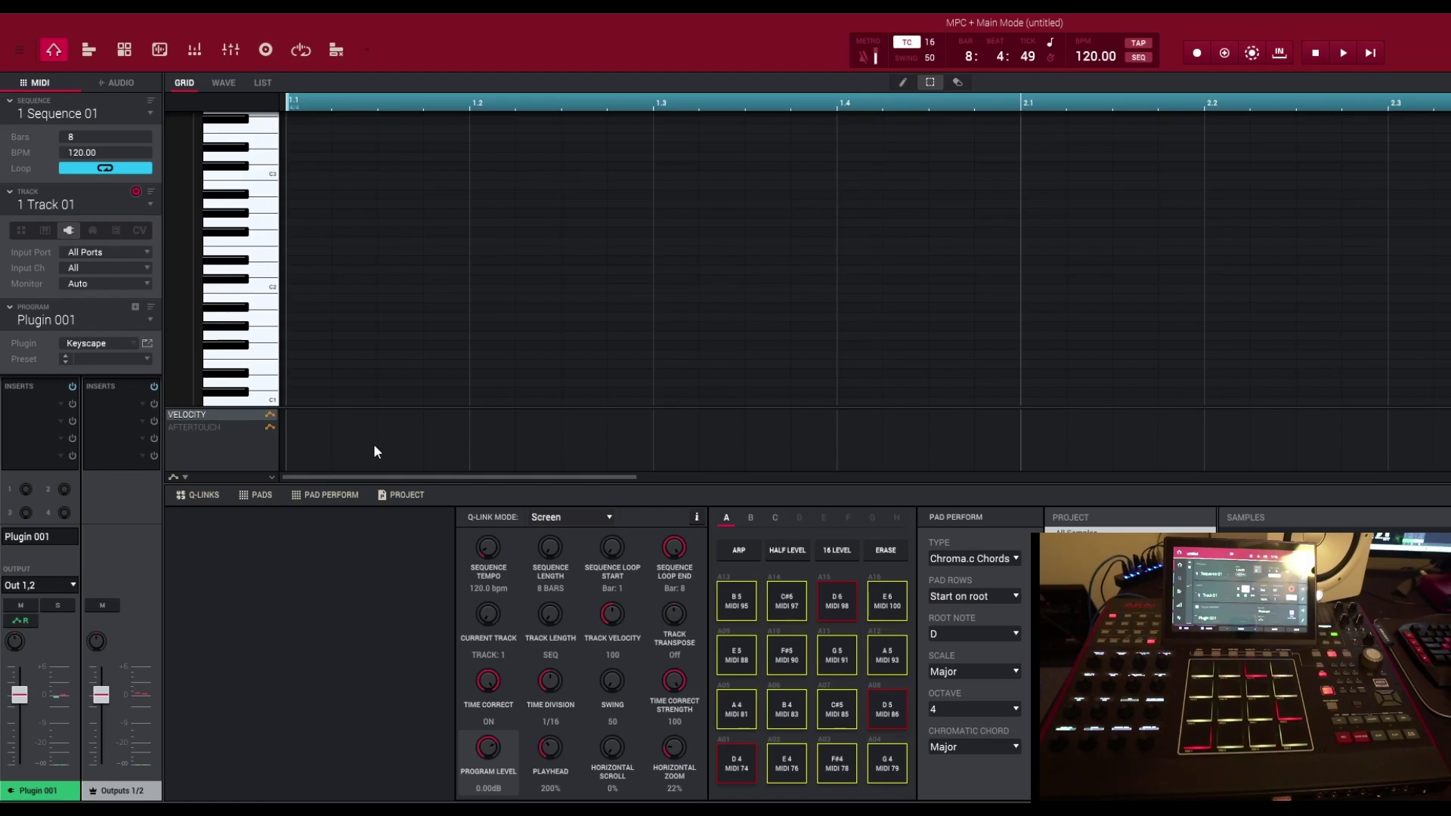
Audition the major chords on the D4 and E4 pads
click(727, 769)
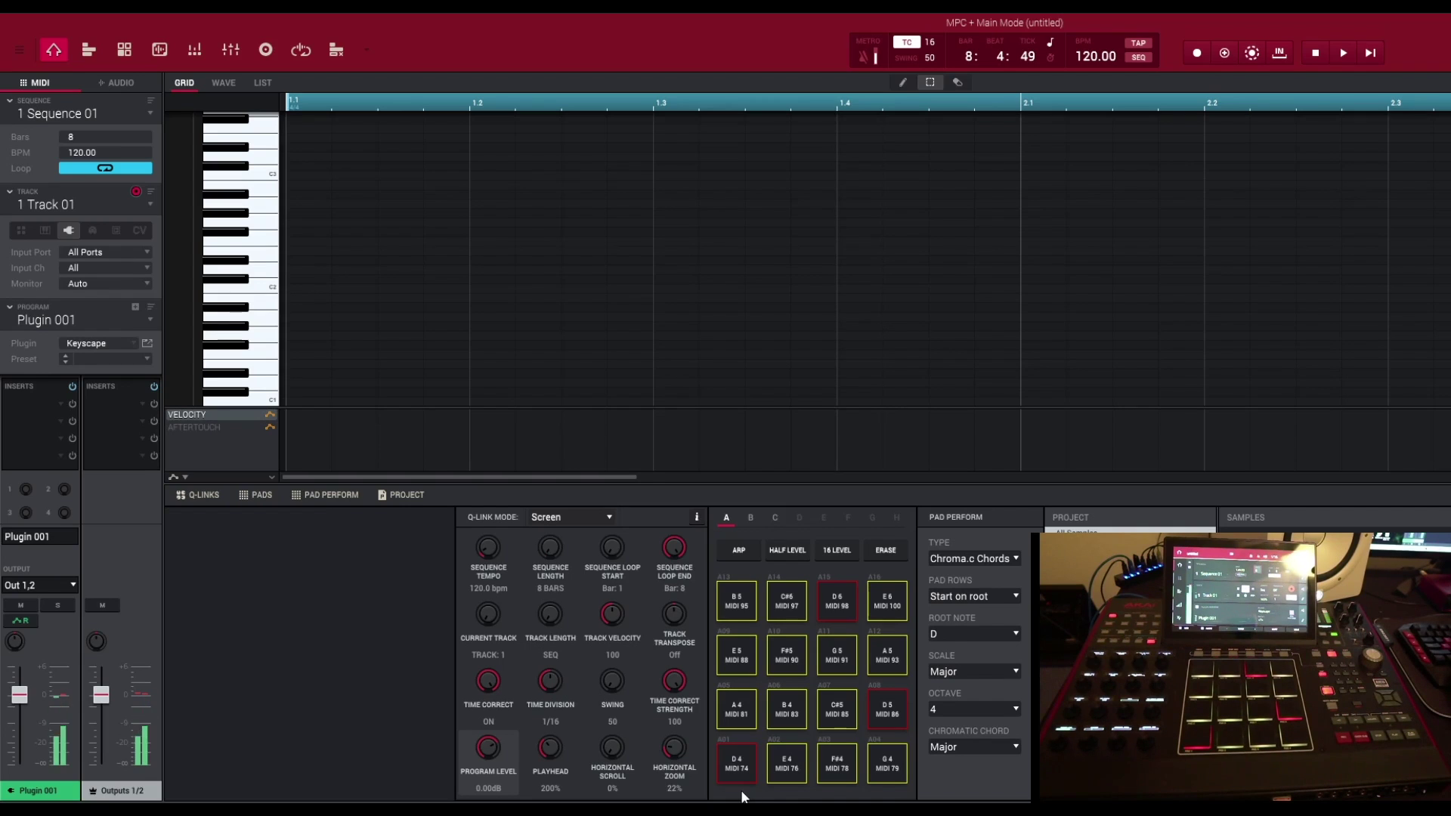
click(782, 775)
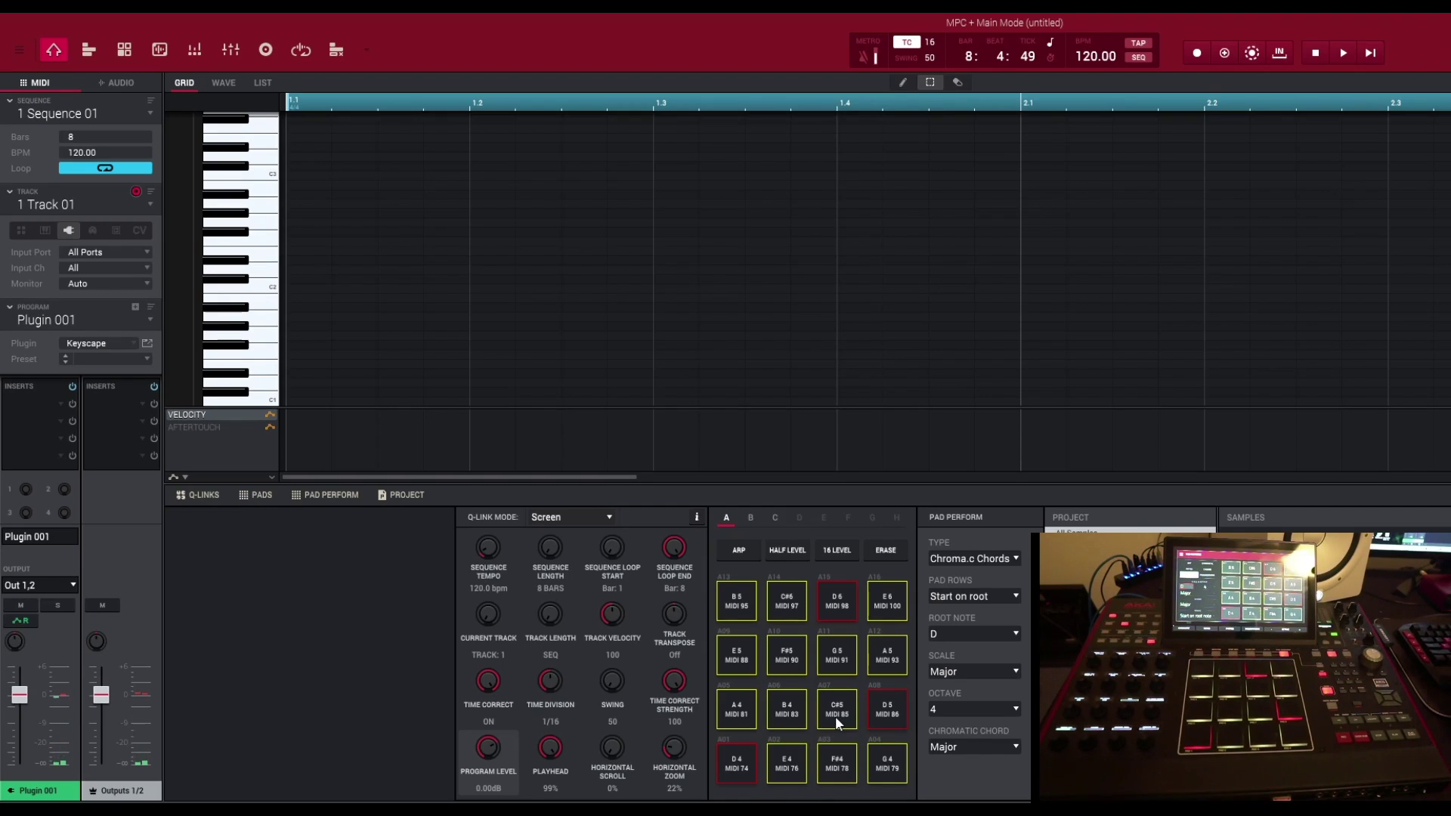
click(748, 766)
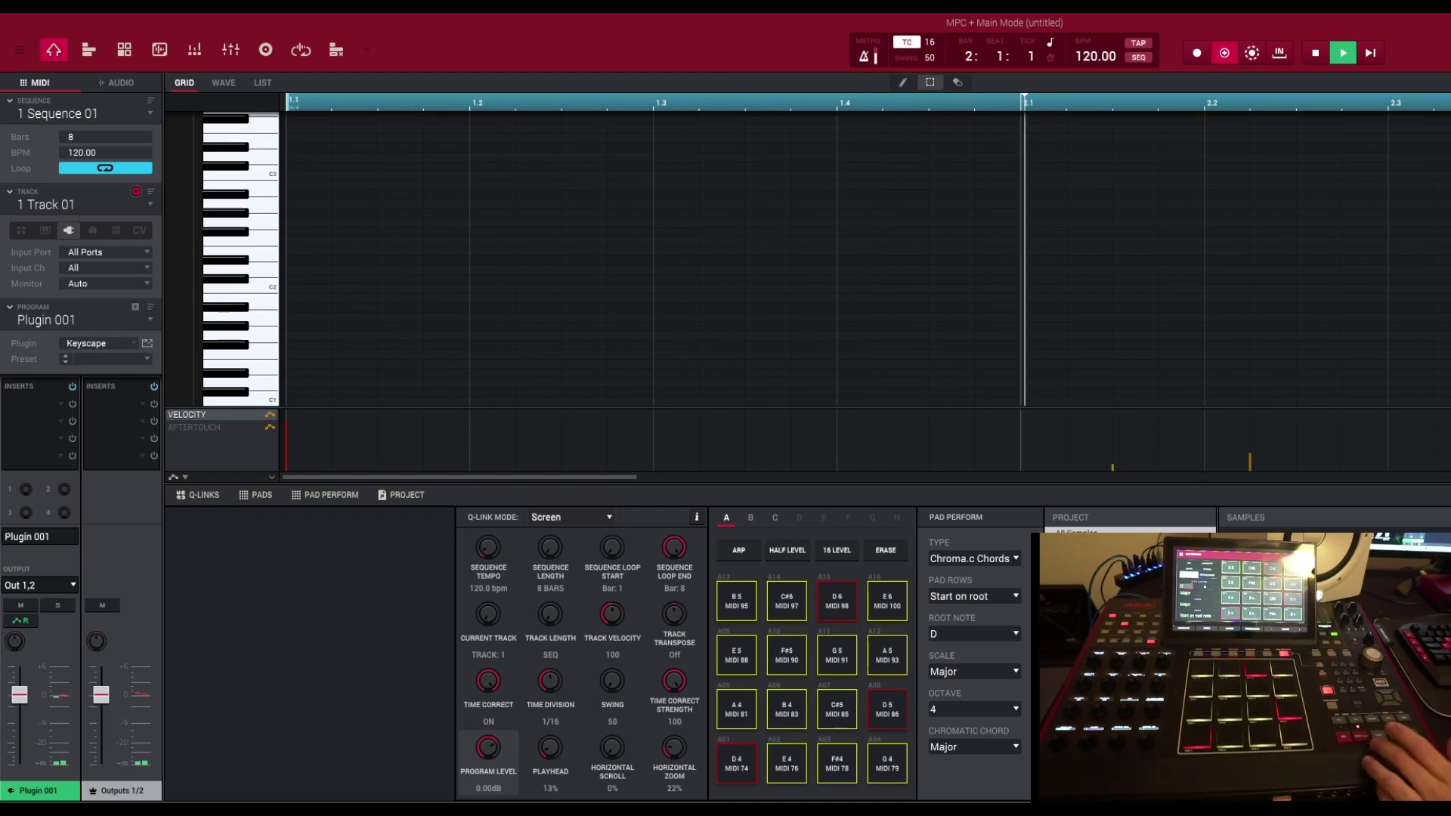
Stop playback and examine the recorded chord notes in the piano roll across bars 1 and 2
click(1340, 47)
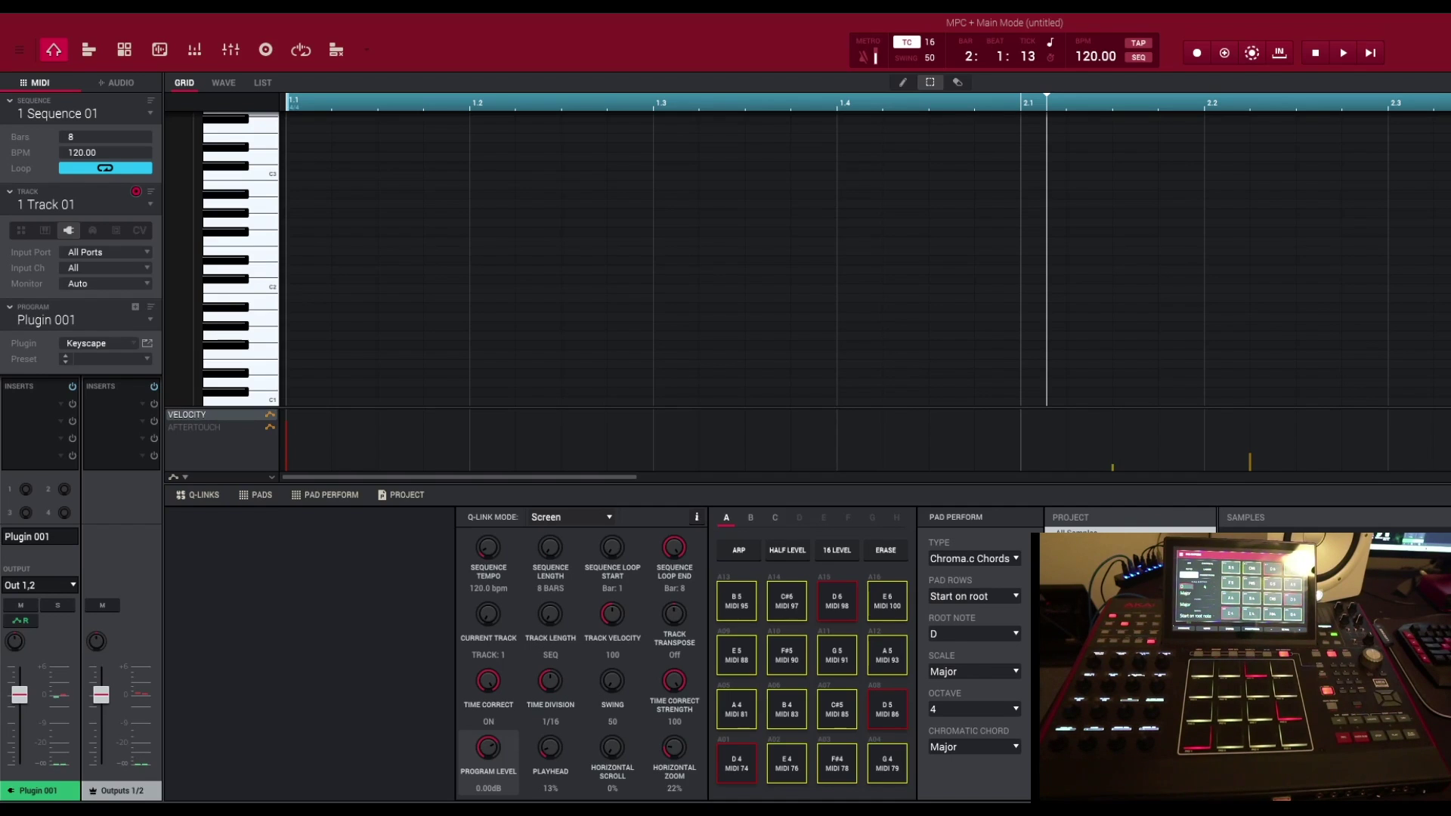
mouse_move(595, 478)
mouse_down()
mouse_move(984, 465)
mouse_move(710, 492)
mouse_move(574, 478)
mouse_up()
scroll(655, 356, down, 6)
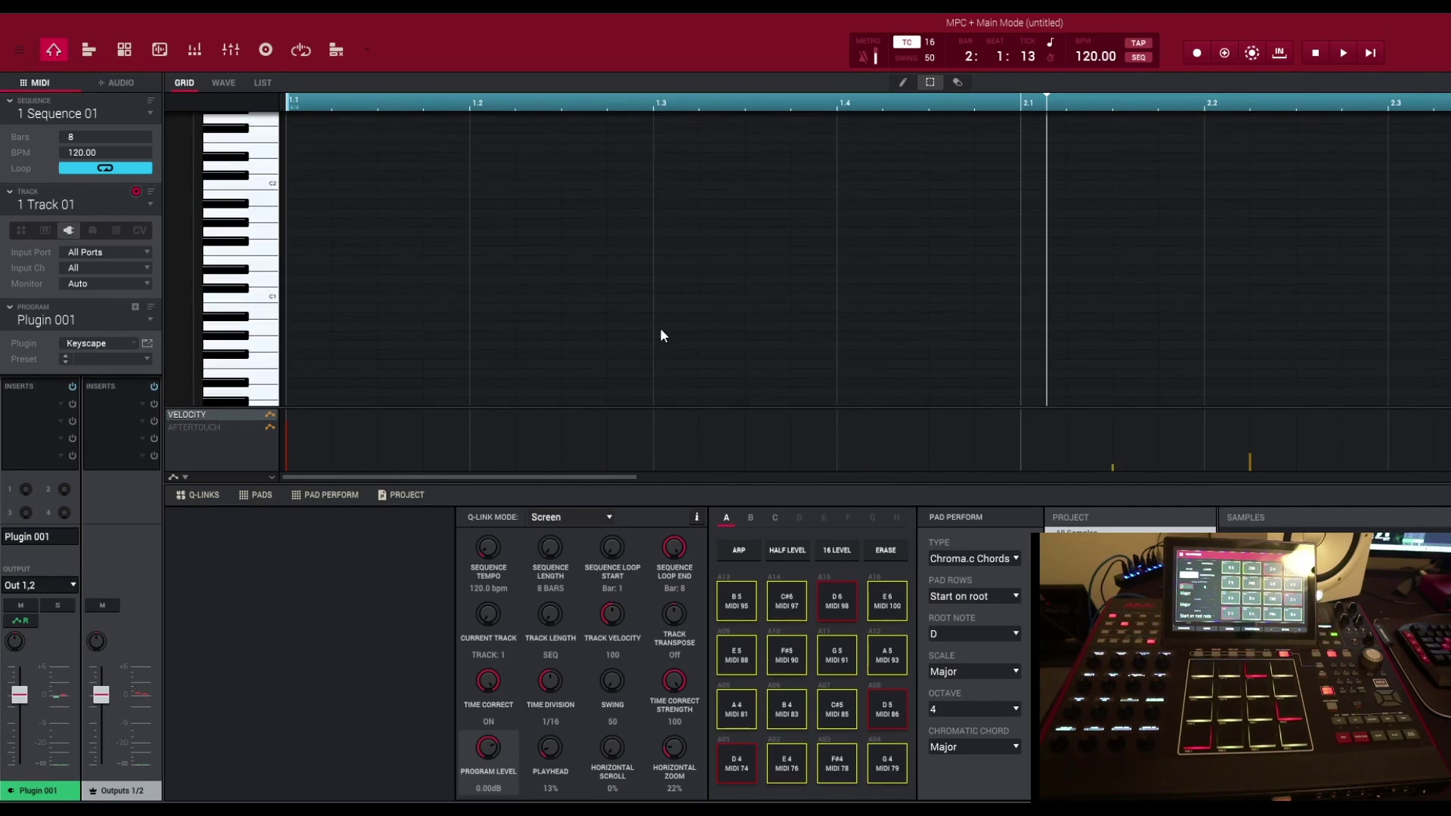
scroll(635, 361, up, 7)
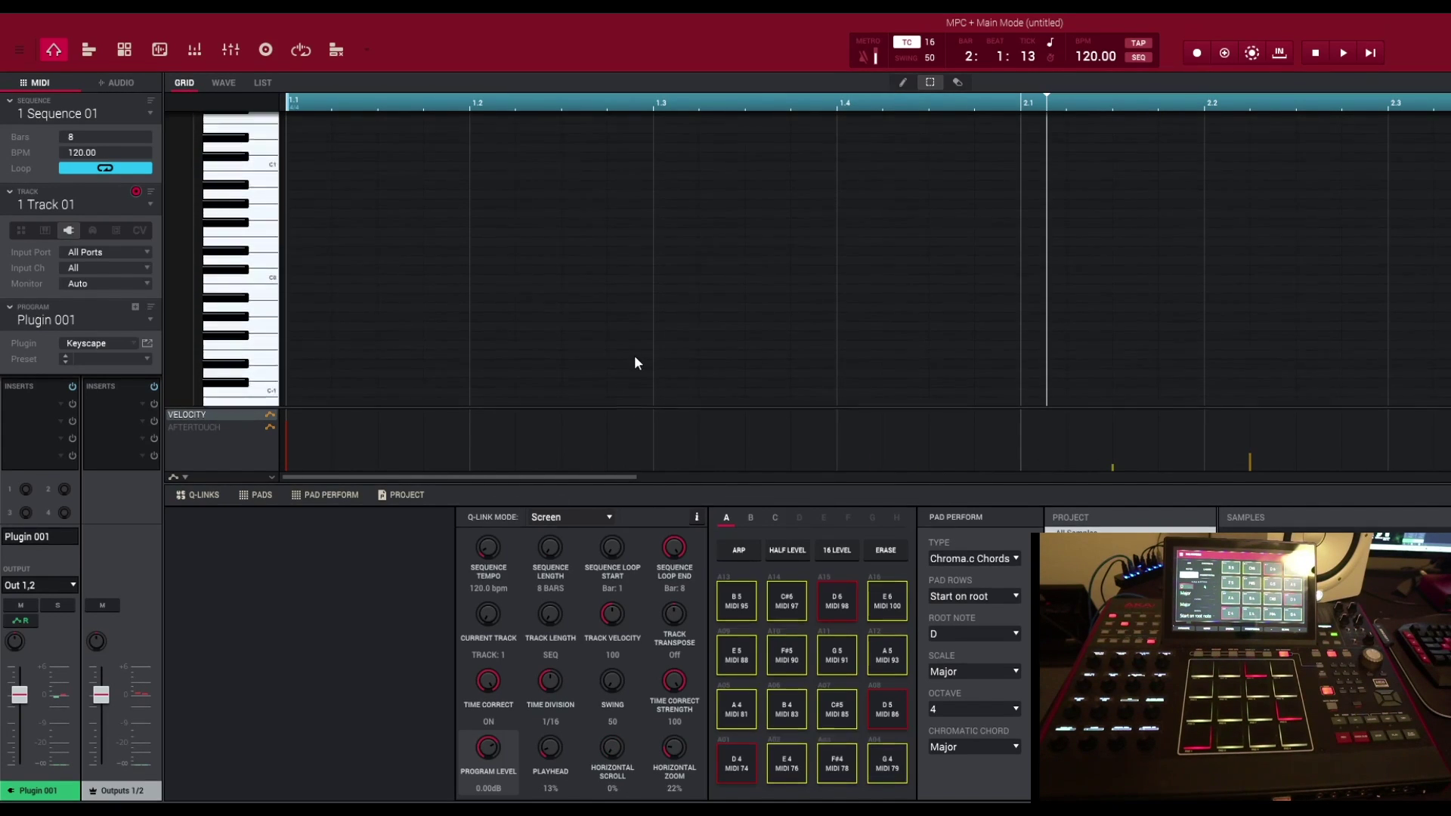
scroll(626, 366, up, 3)
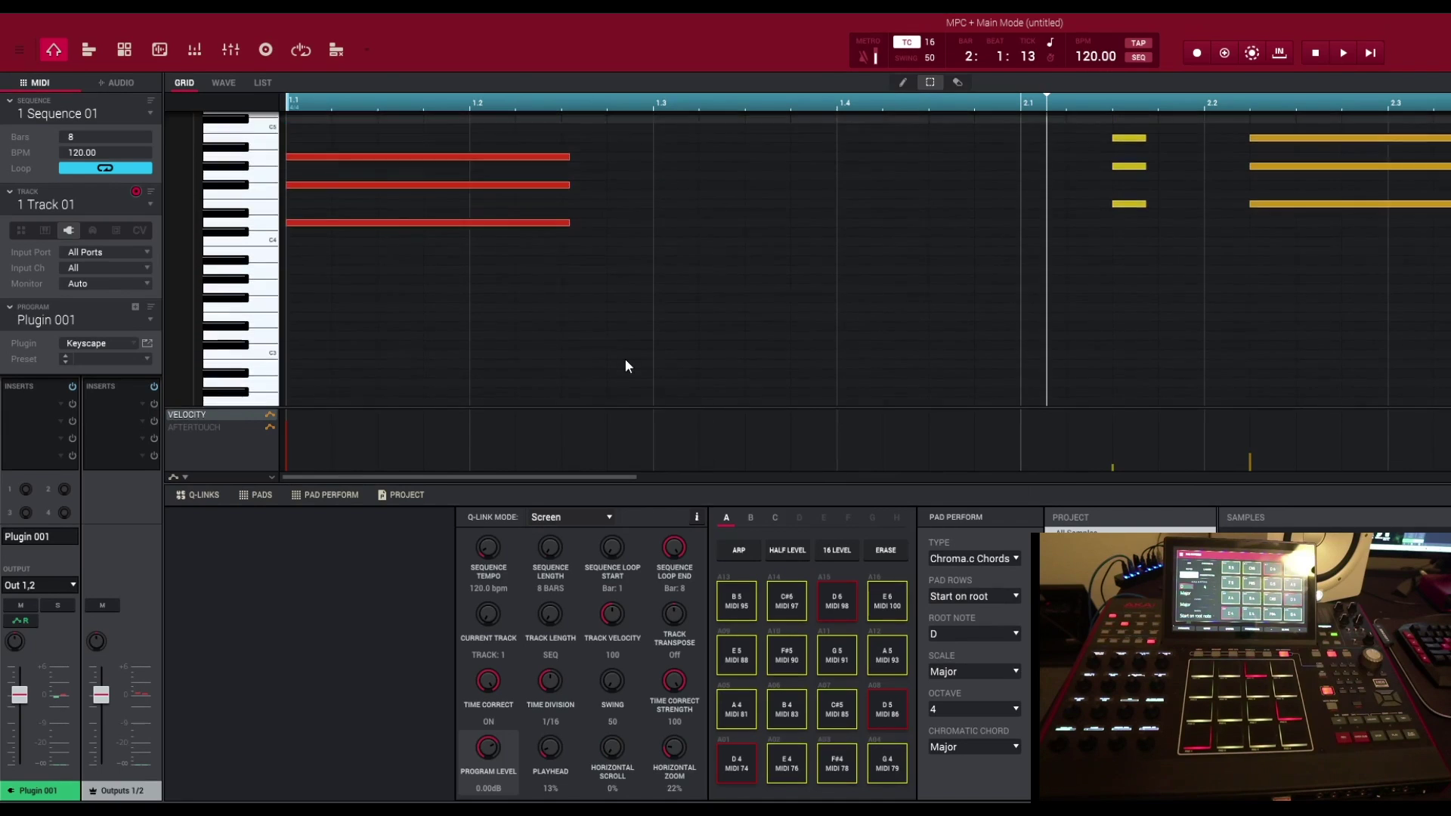
scroll(625, 366, up, 1)
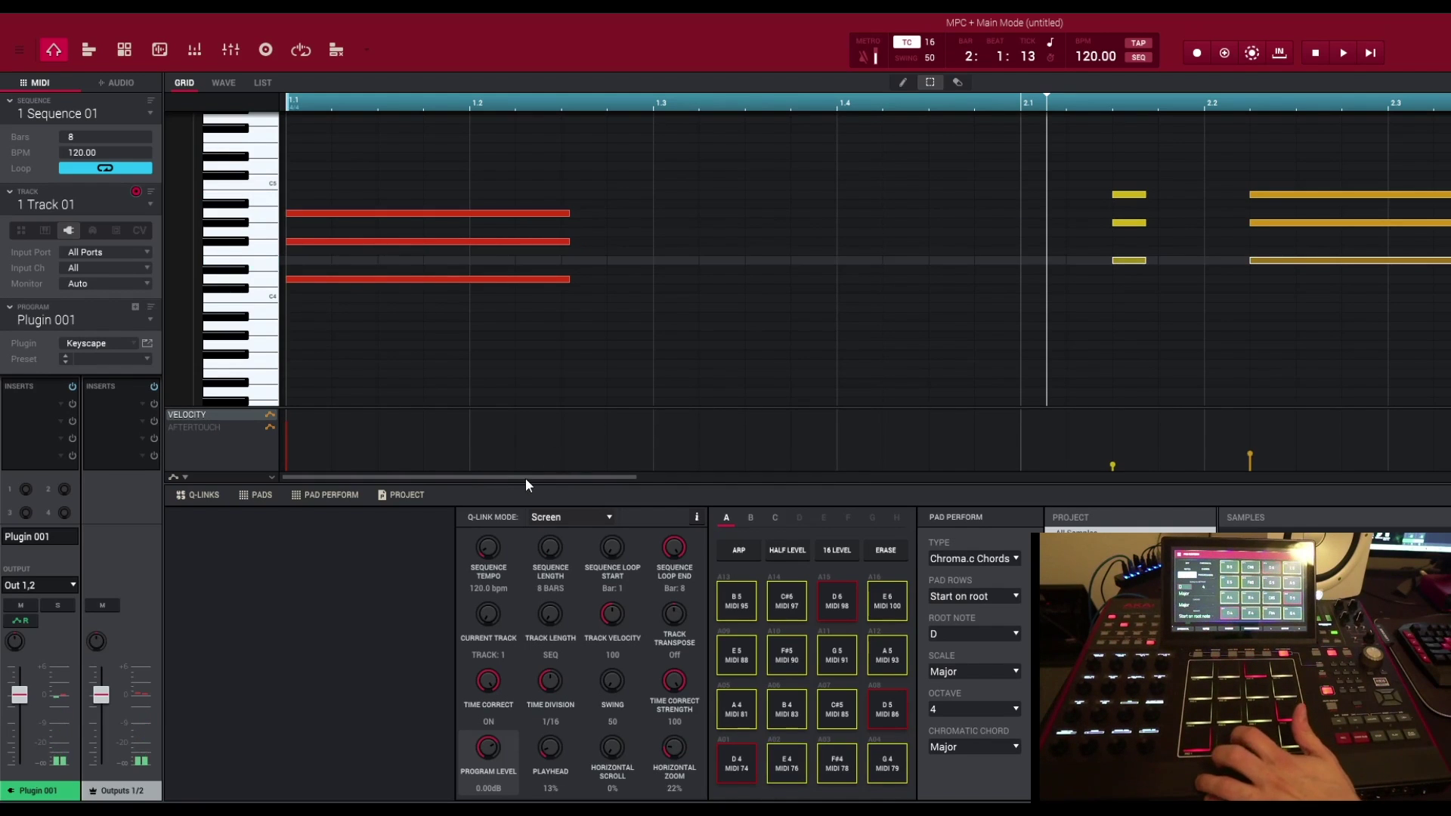
drag(524, 477, 635, 474)
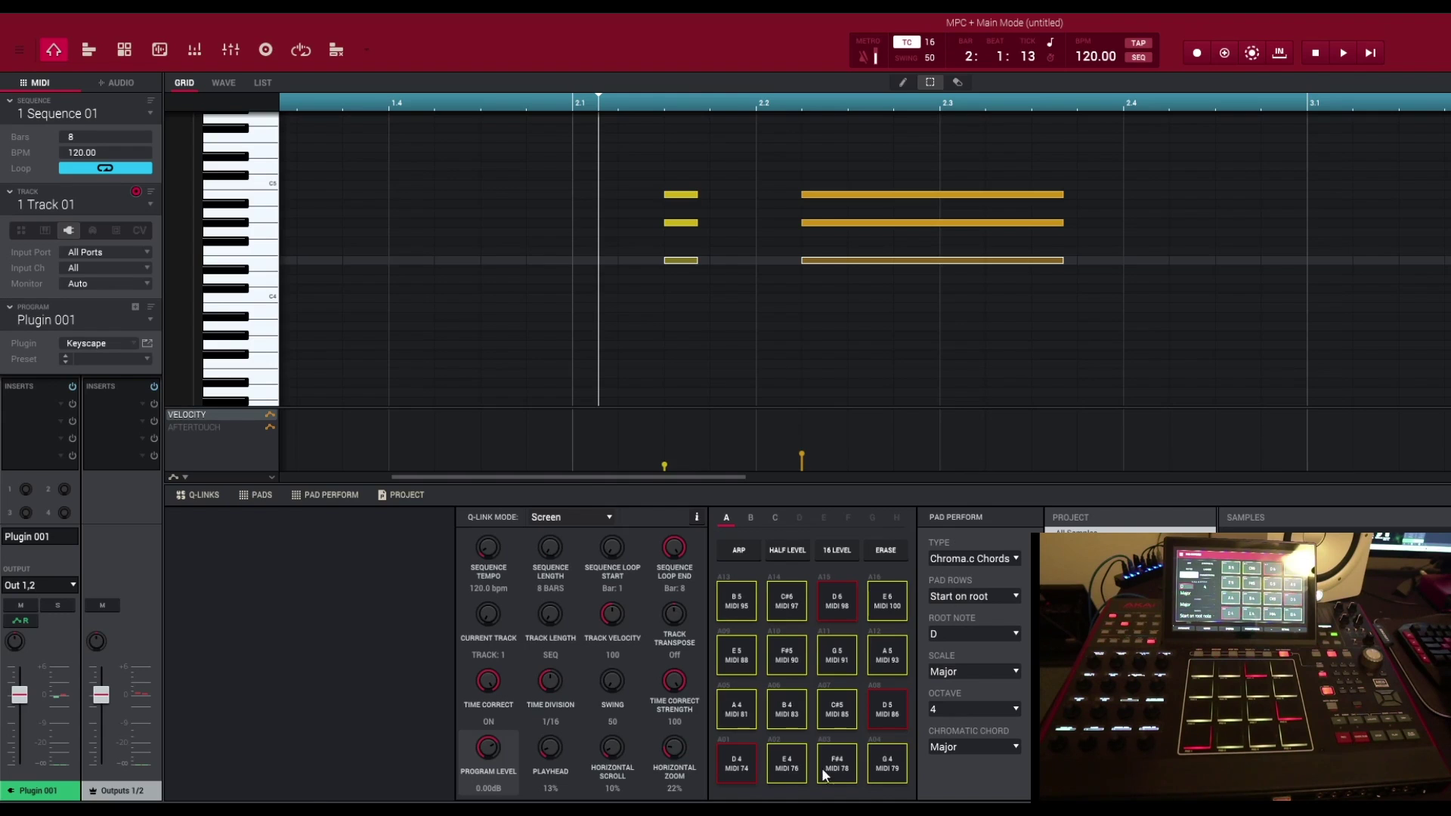
Audition the F#4 pad repeatedly and check which keys its major chord triggers on the piano roll
click(847, 769)
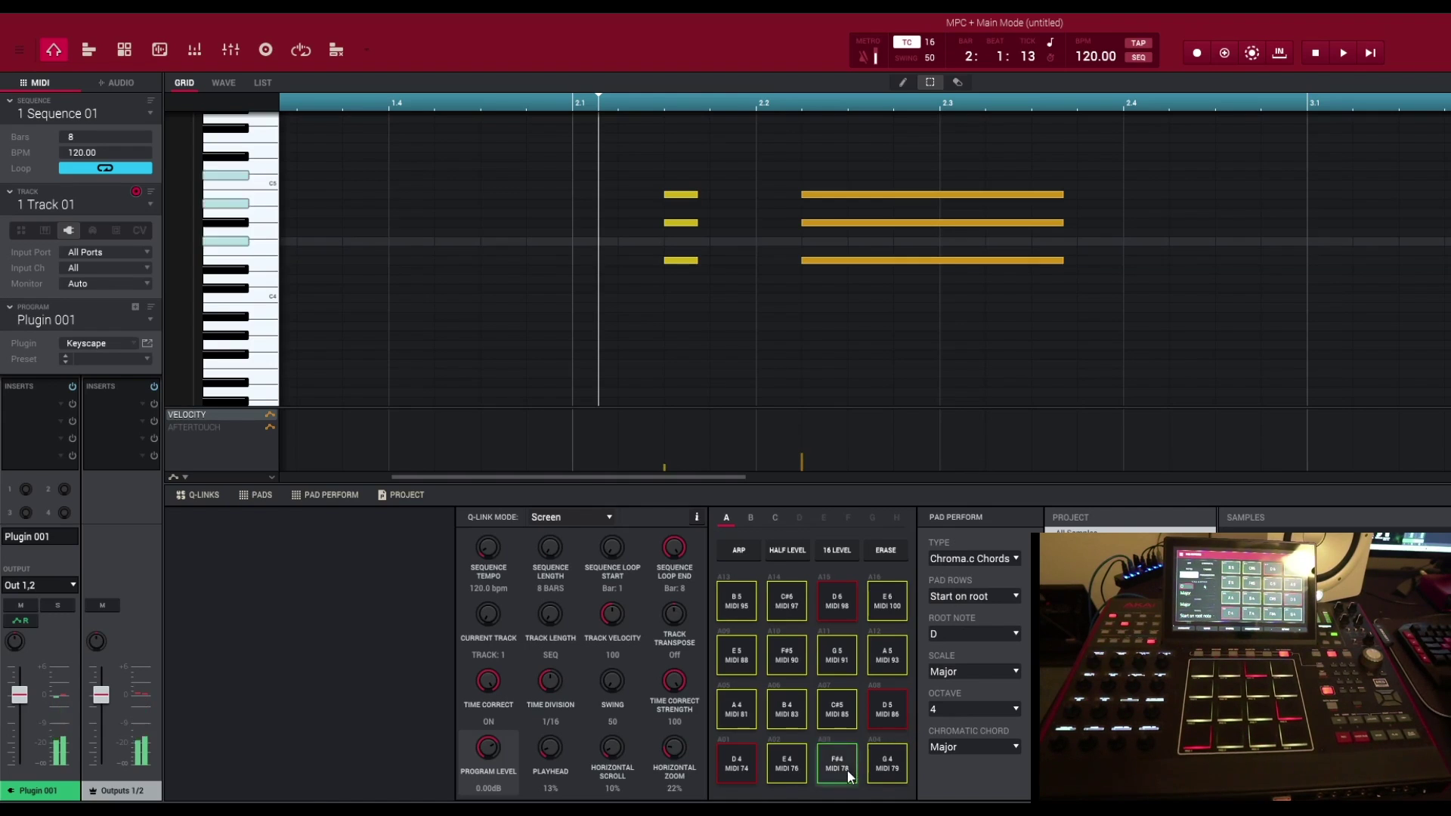
click(840, 765)
click(851, 757)
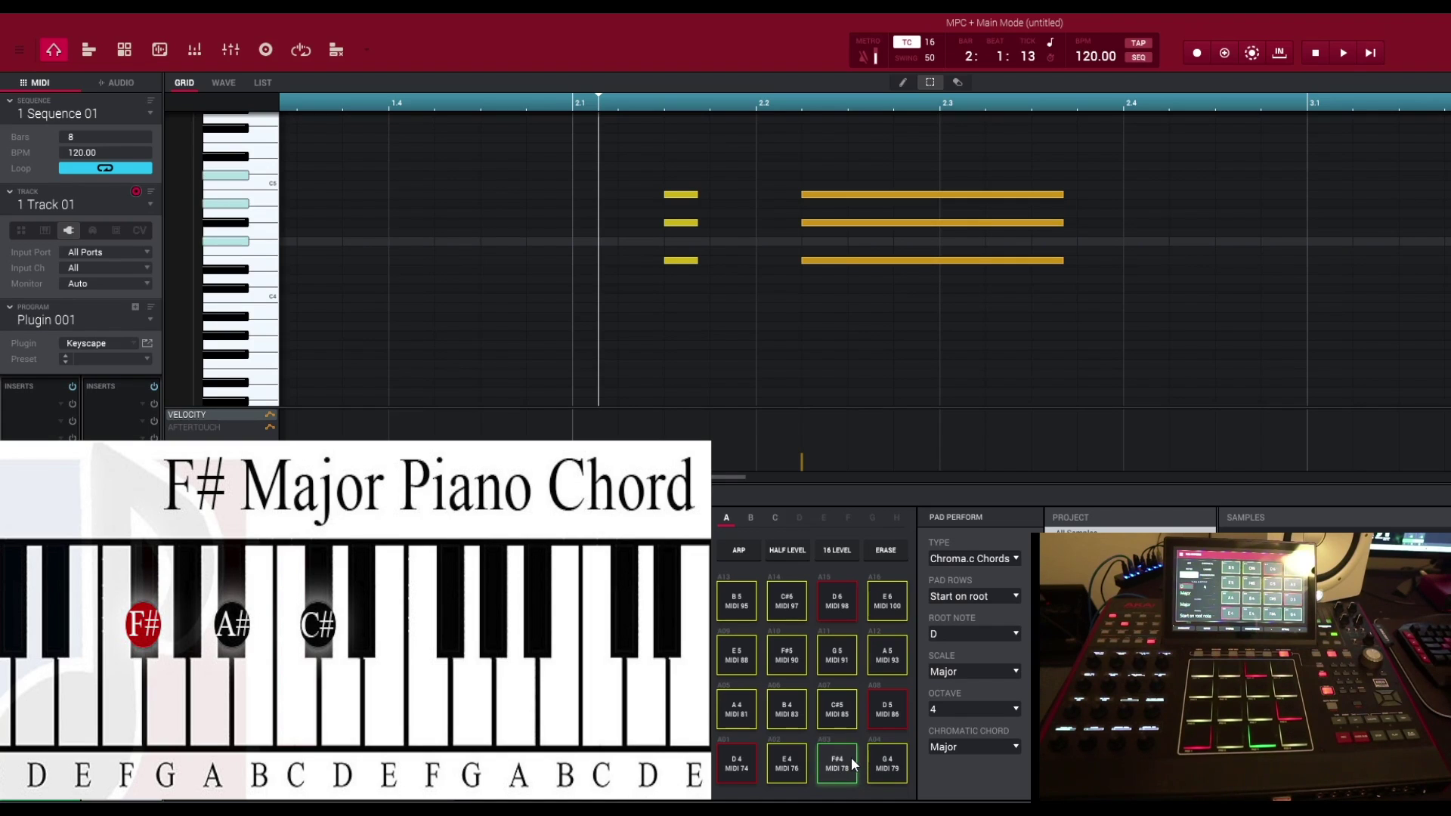
click(845, 770)
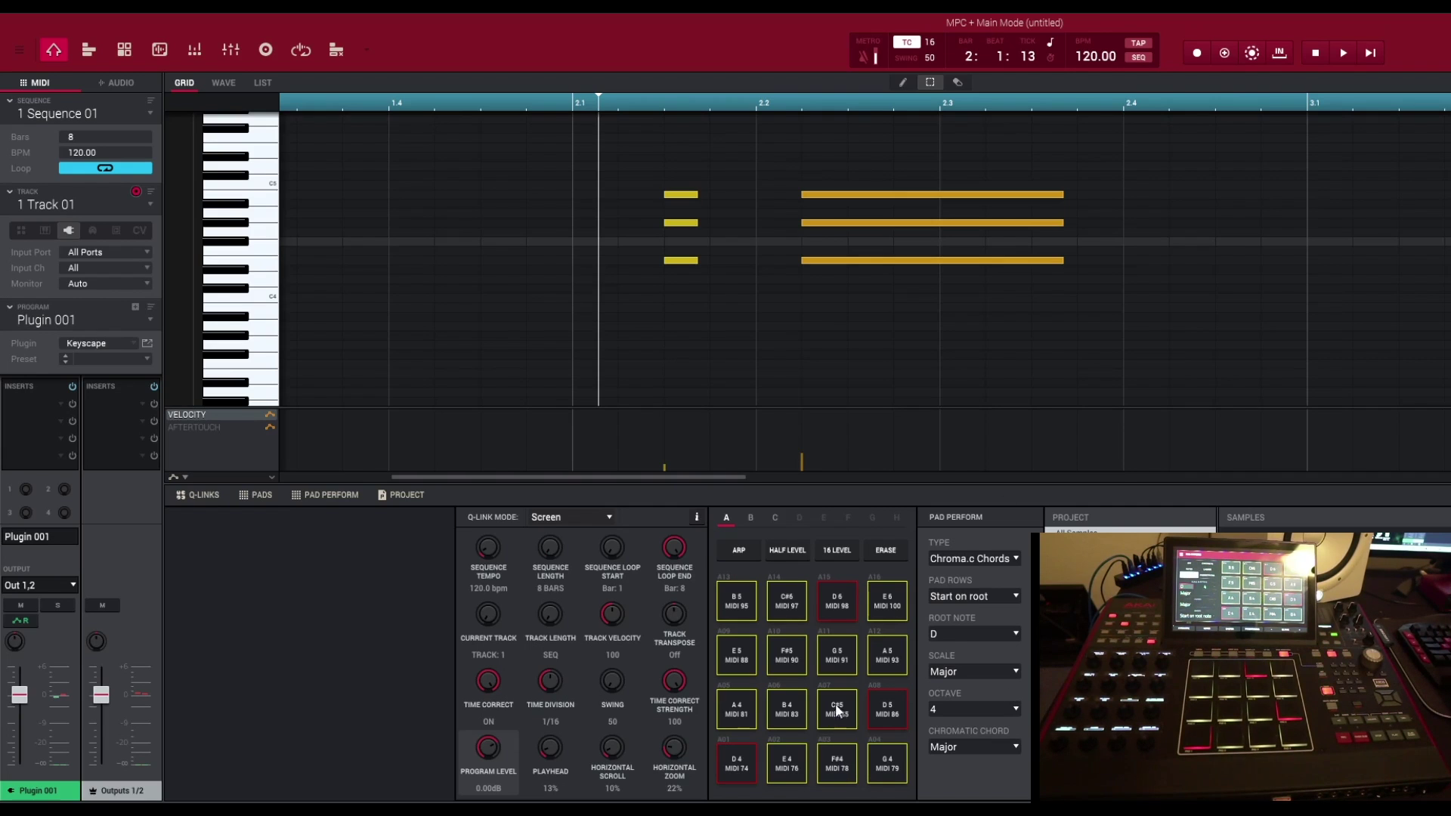
Audition the G4 pad's major chord and compare it with the notes recorded in bars 3 and 4
click(890, 766)
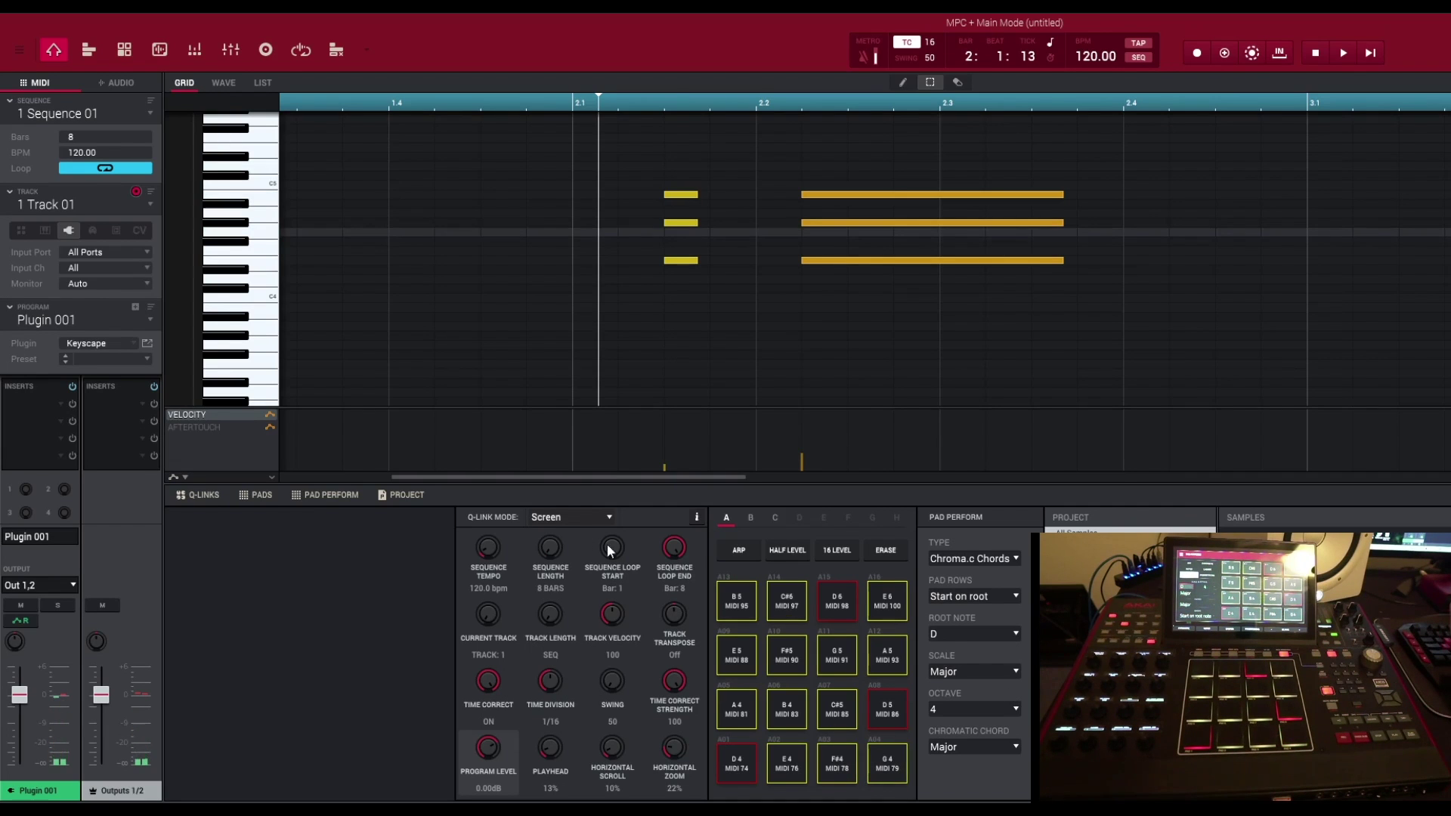
drag(579, 477, 835, 478)
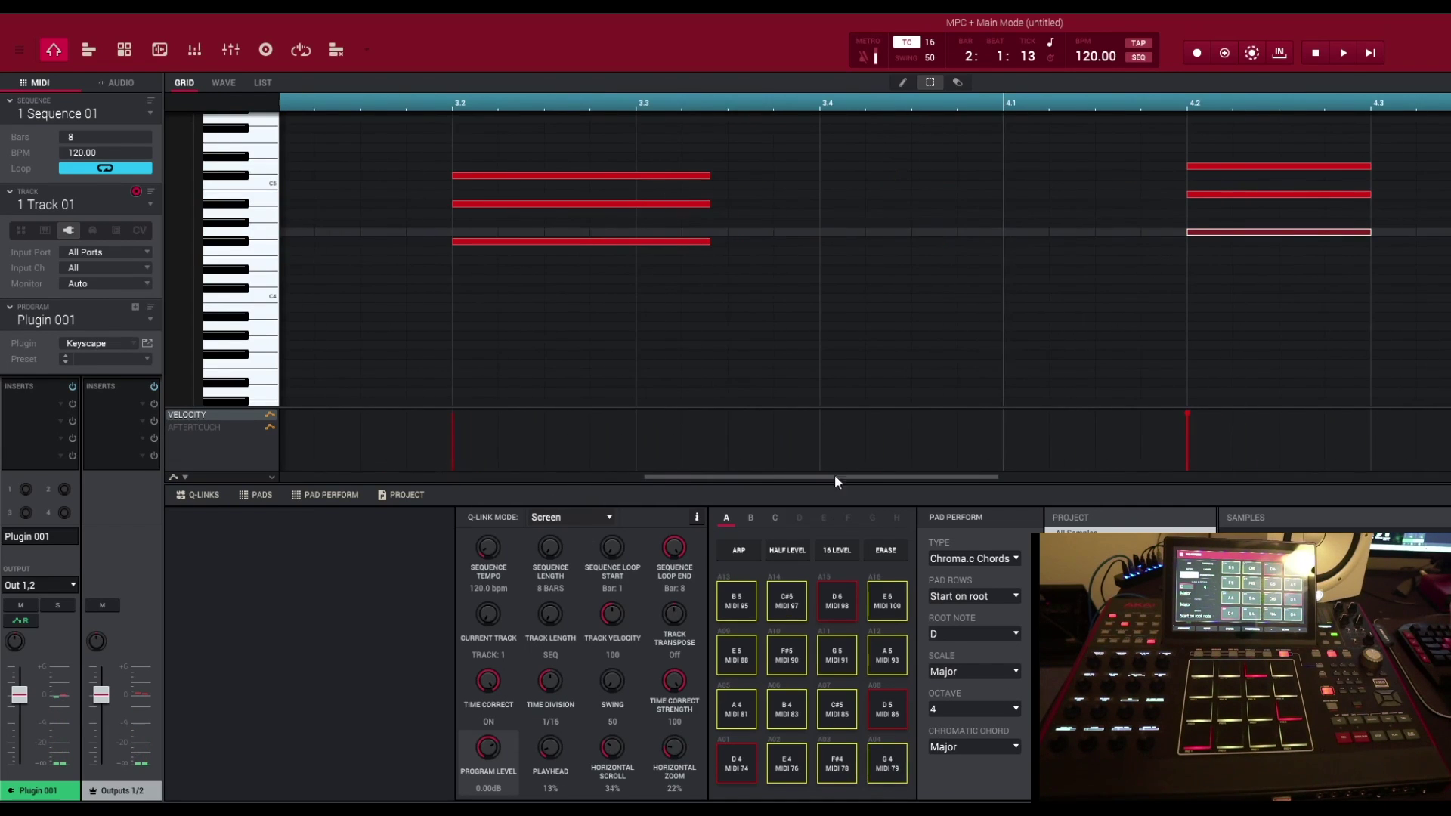
click(899, 767)
click(899, 765)
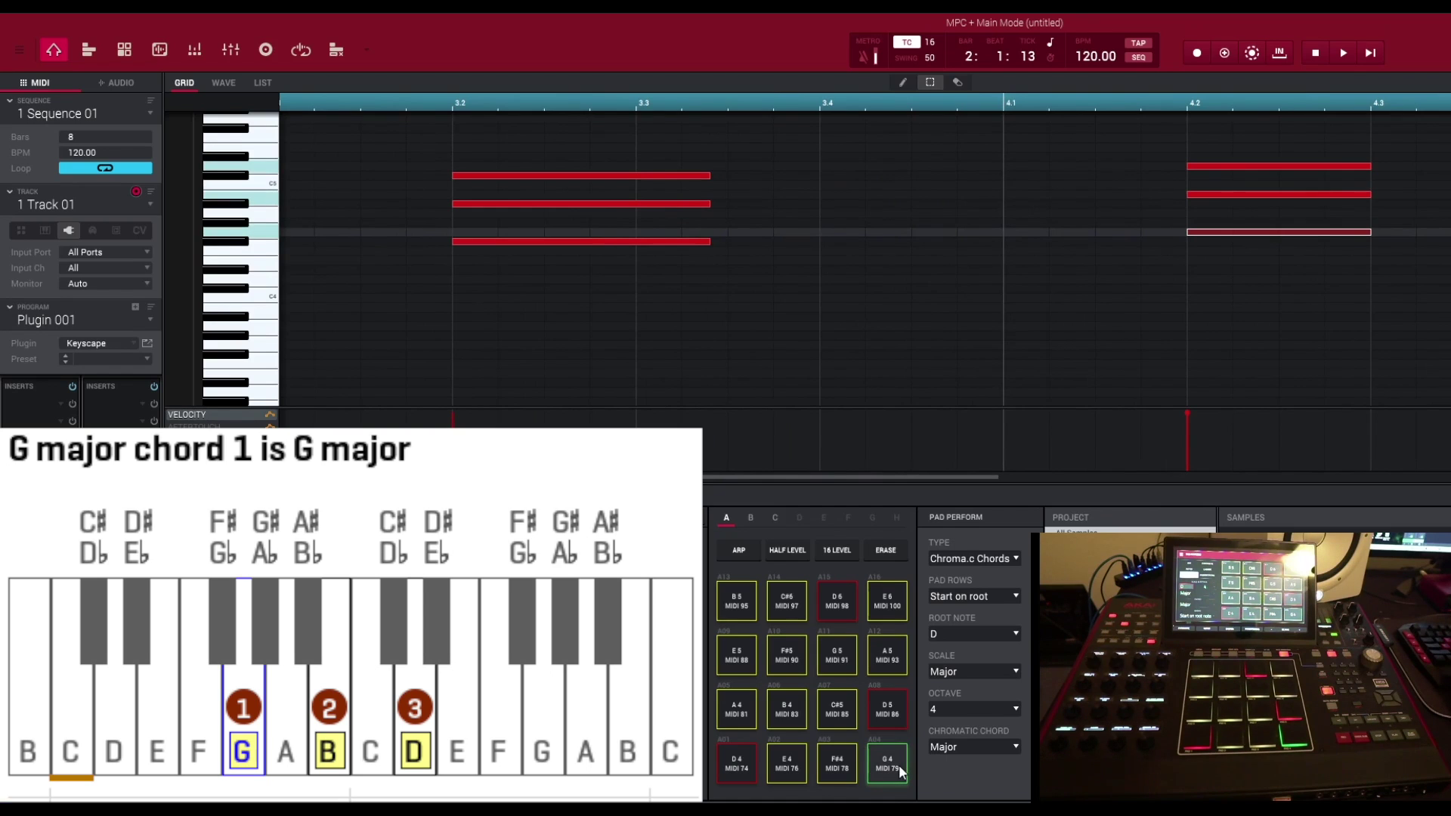
click(900, 765)
click(898, 765)
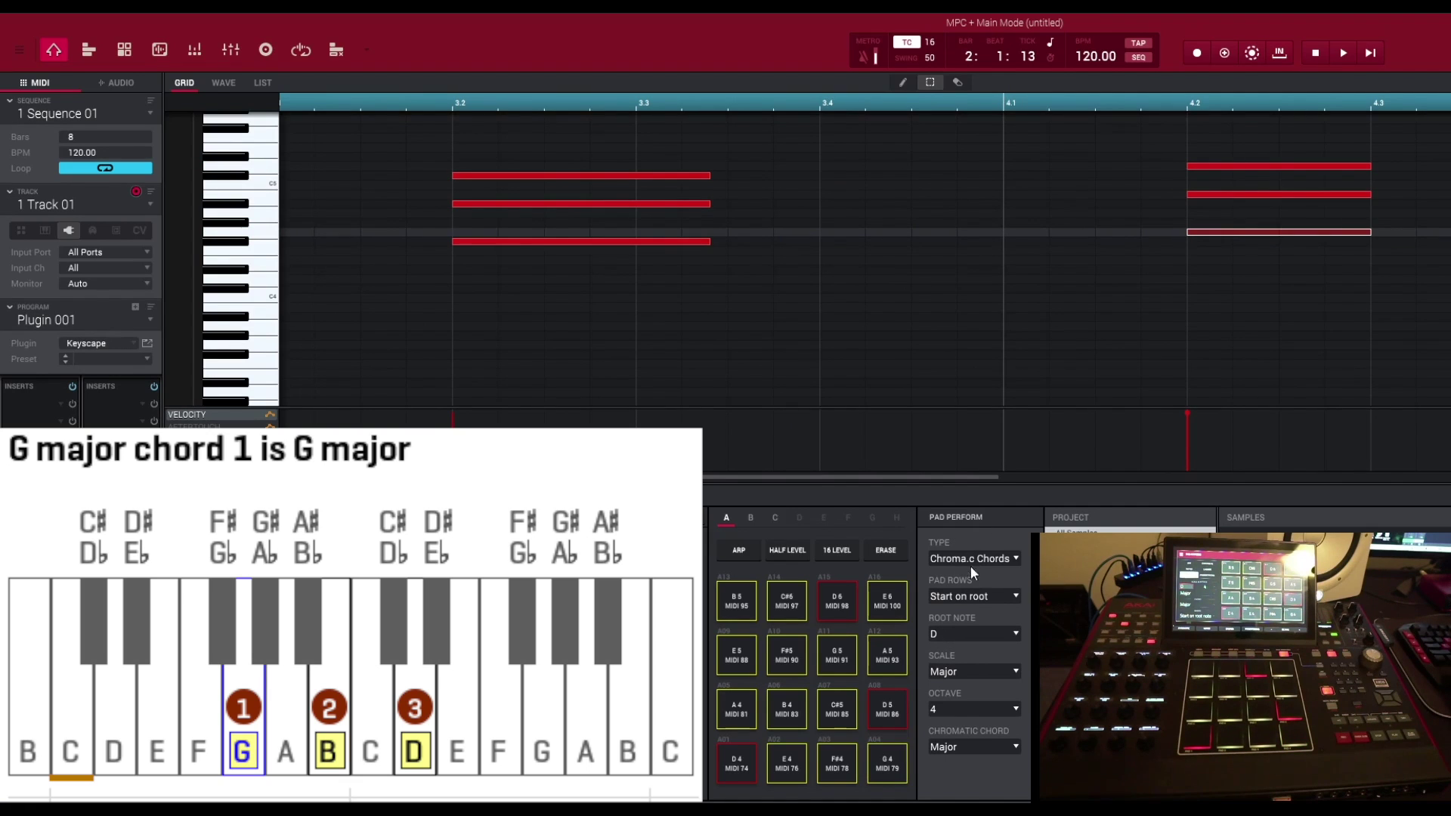
Audition the A4 pad repeatedly and check which keys its major chord triggers on the piano roll
scroll(975, 634, down, 5)
click(748, 722)
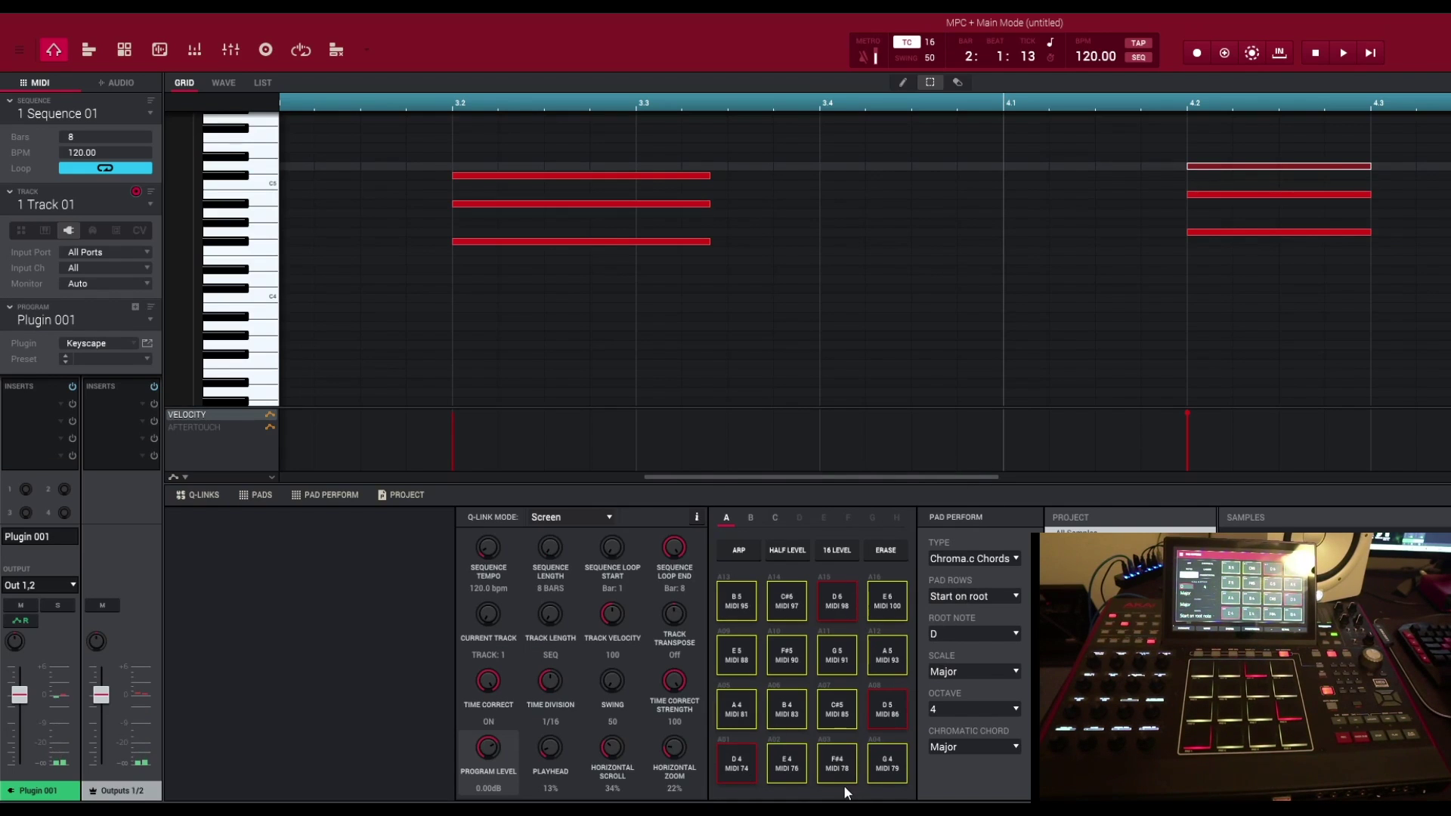
click(732, 711)
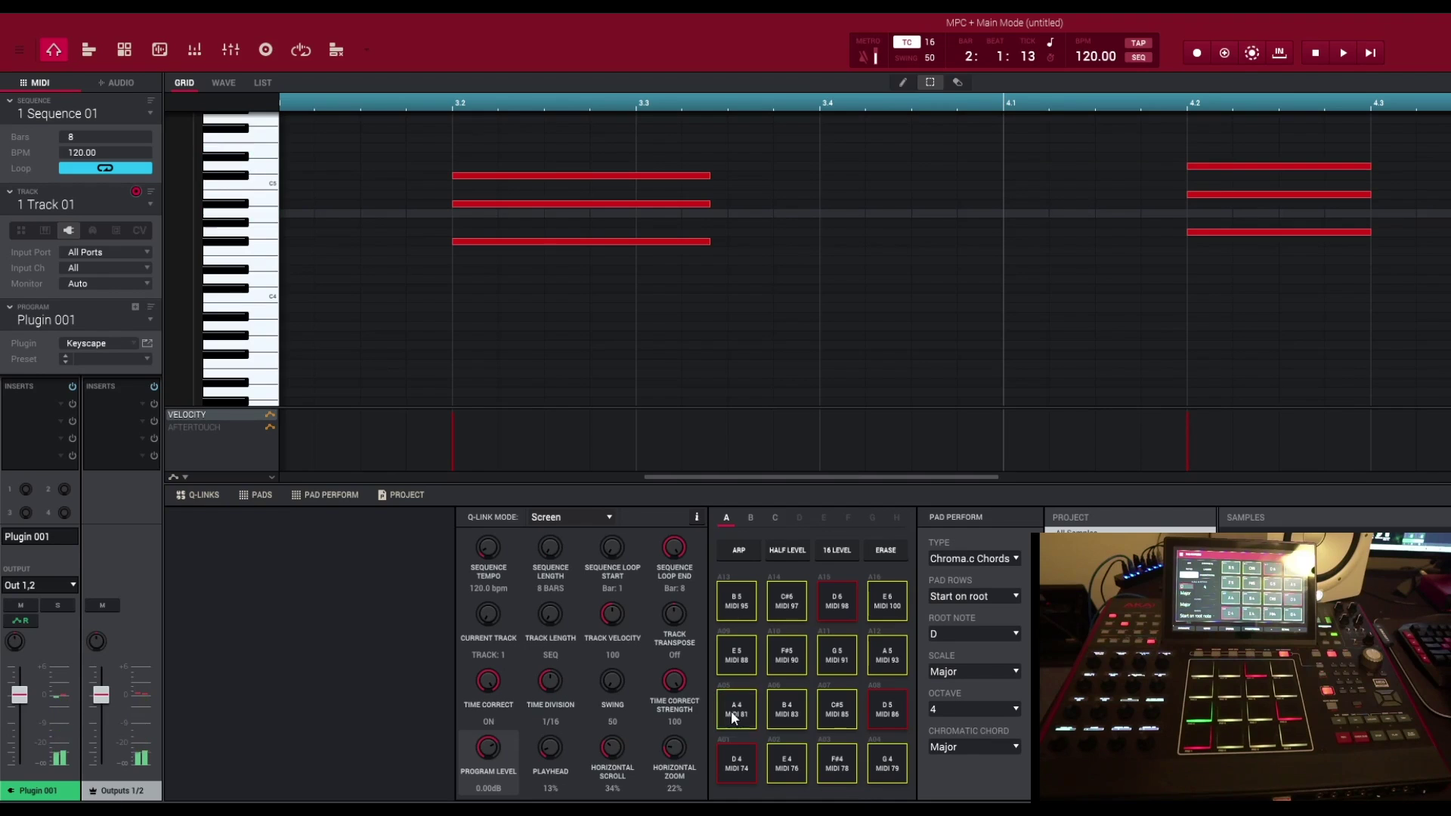
click(732, 711)
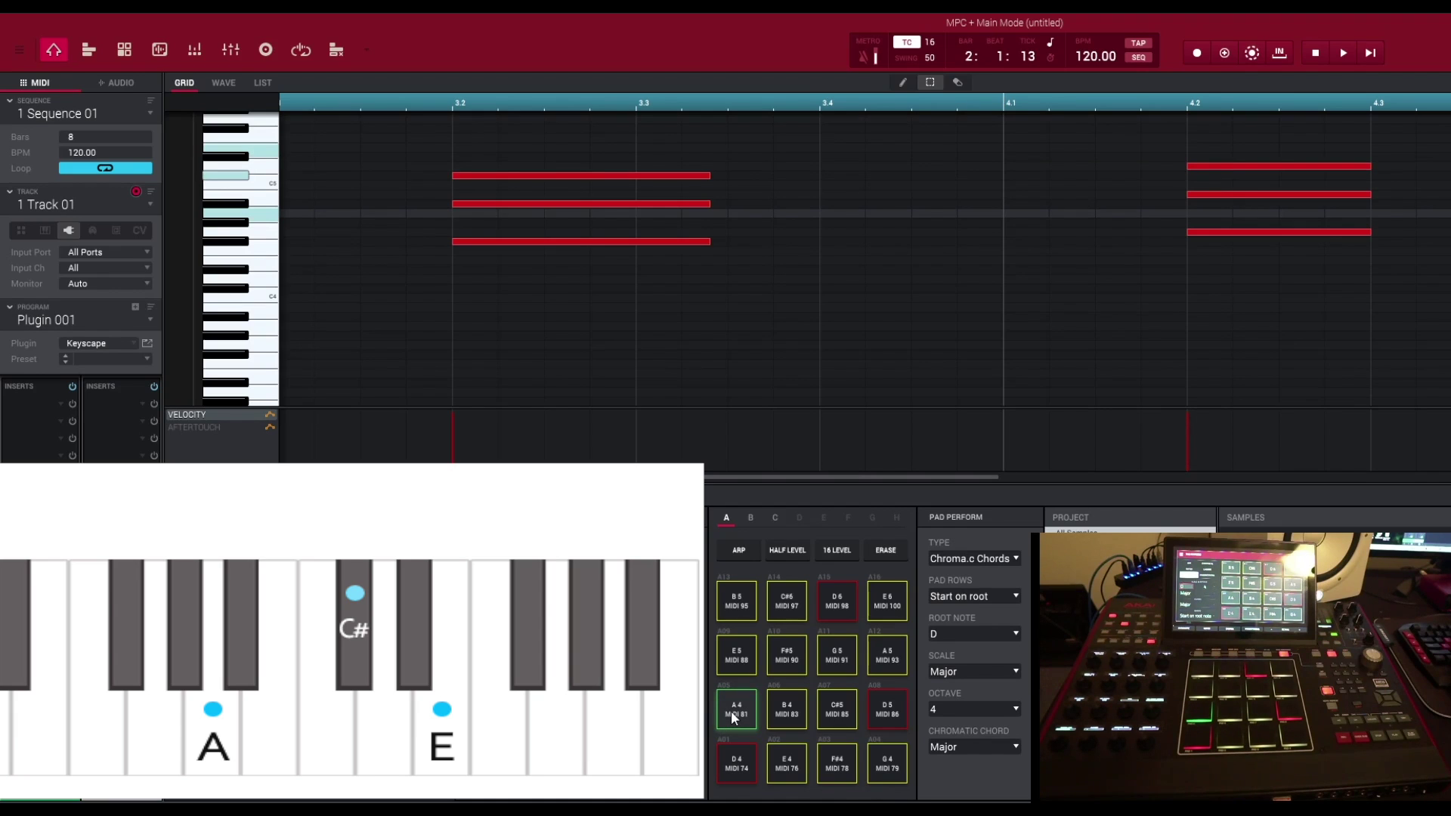
click(732, 711)
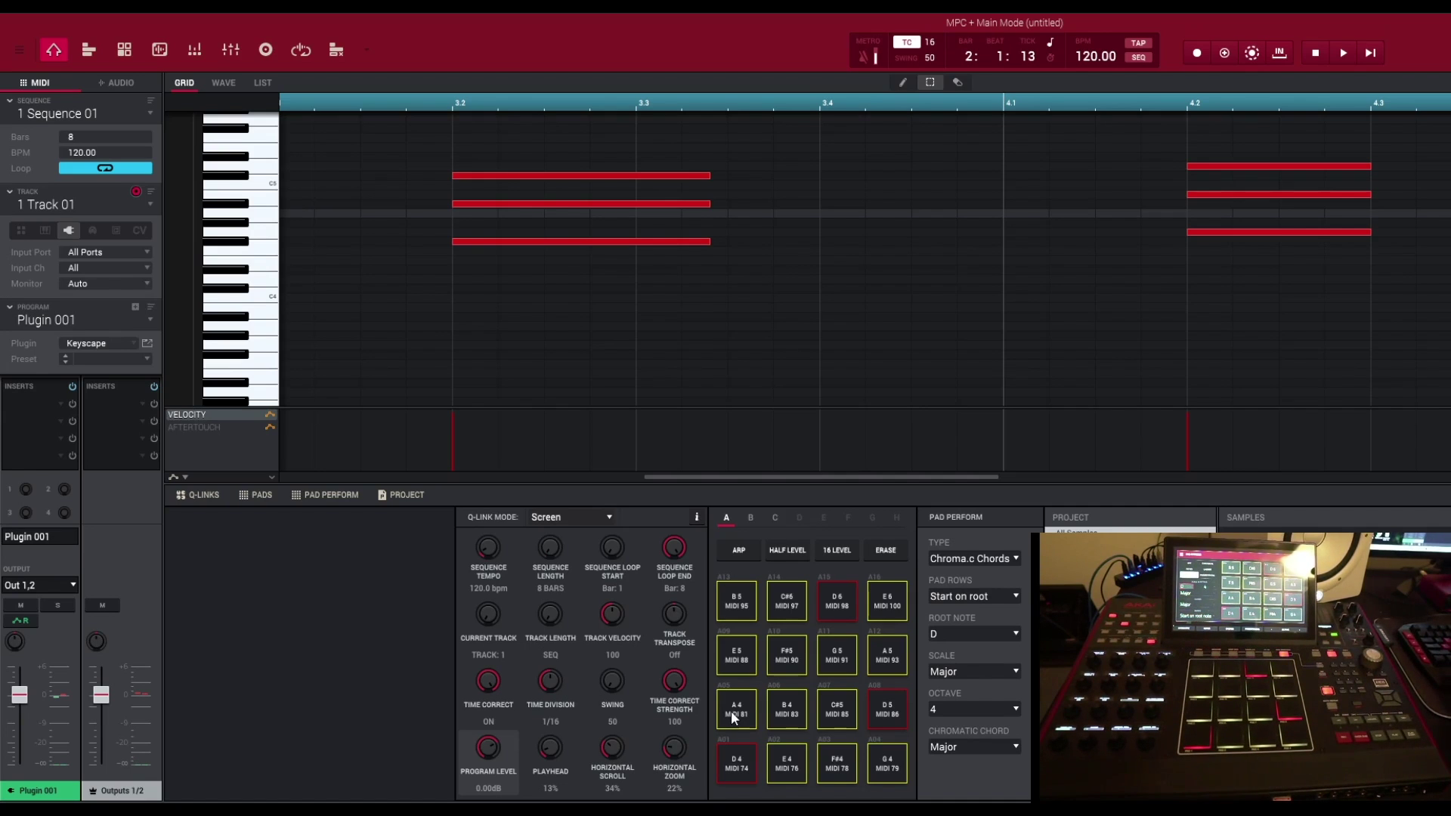
Audition the B4, C#5 and F#4 pads and examine the C#5 chord's notes in the higher piano roll octaves
click(800, 718)
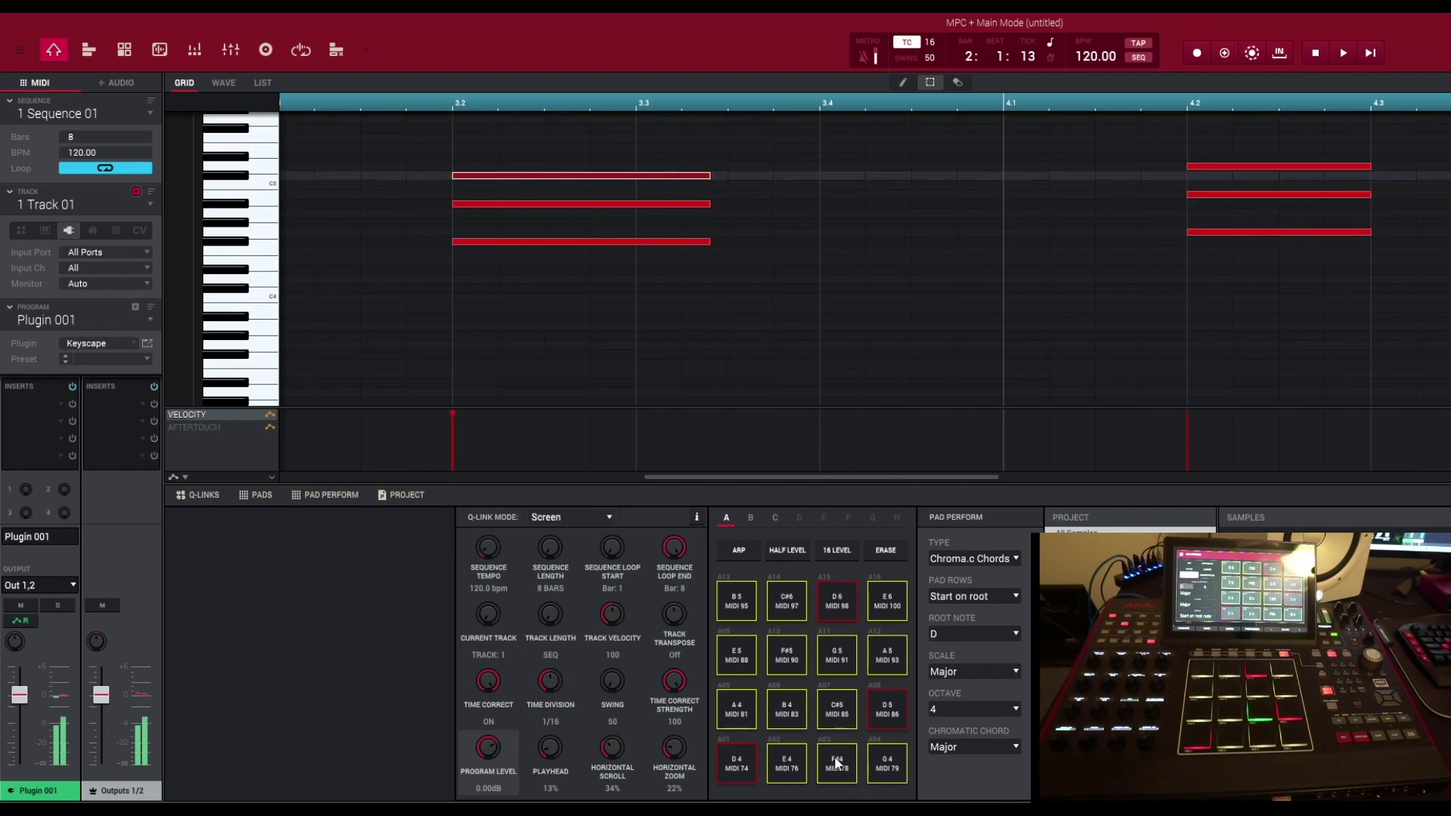
click(837, 709)
click(837, 728)
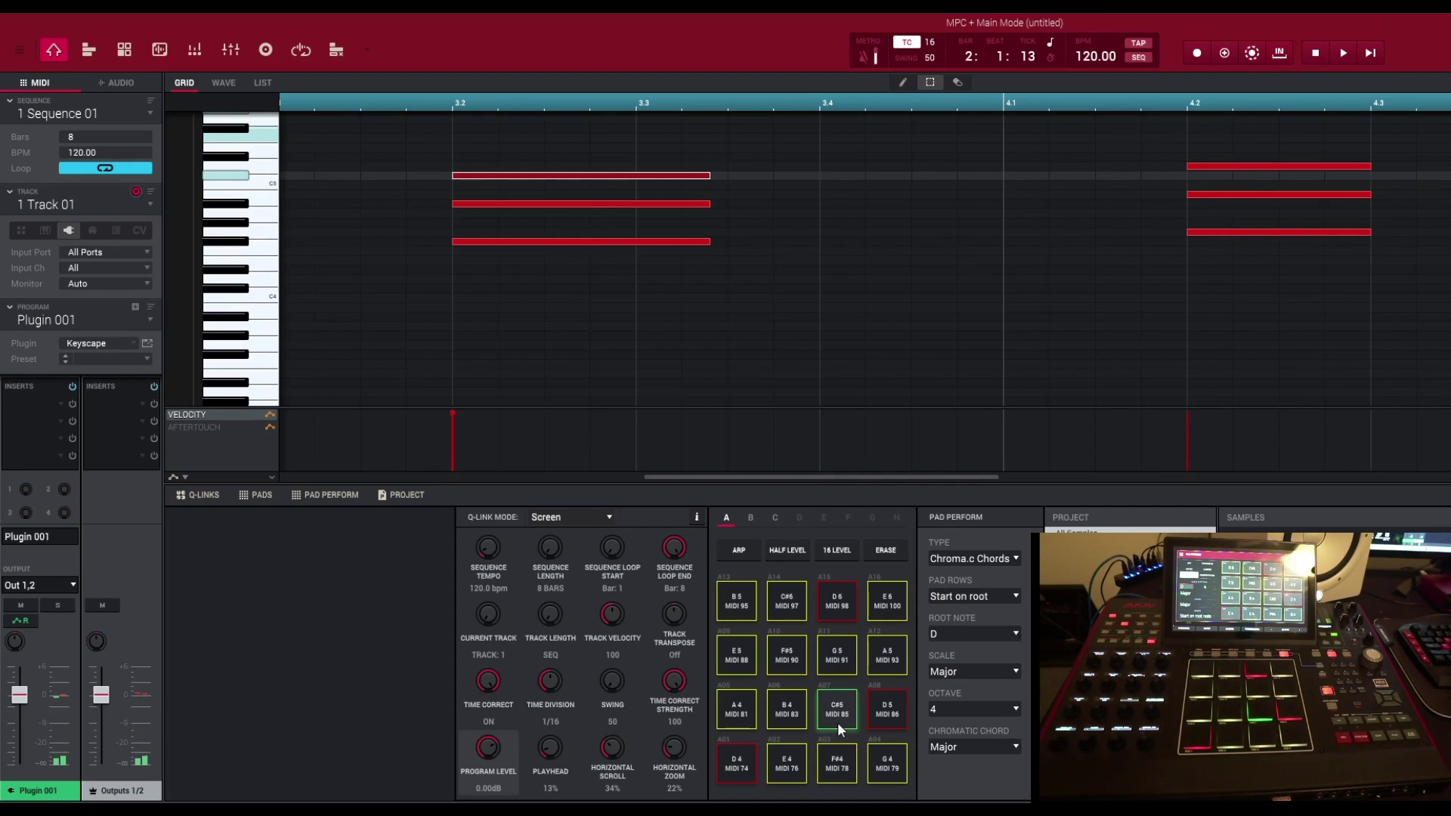
scroll(1200, 322, up, 3)
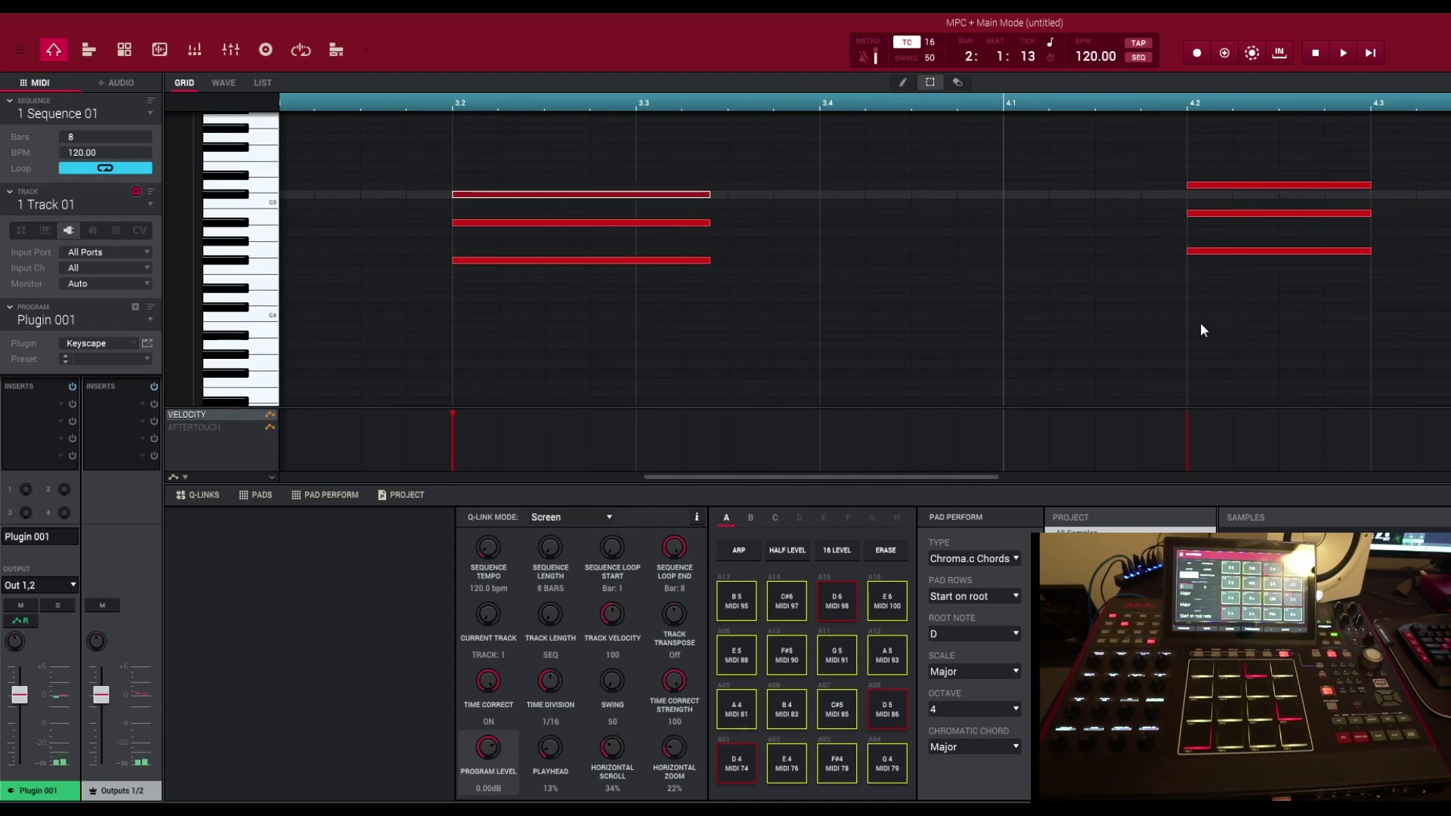
click(840, 715)
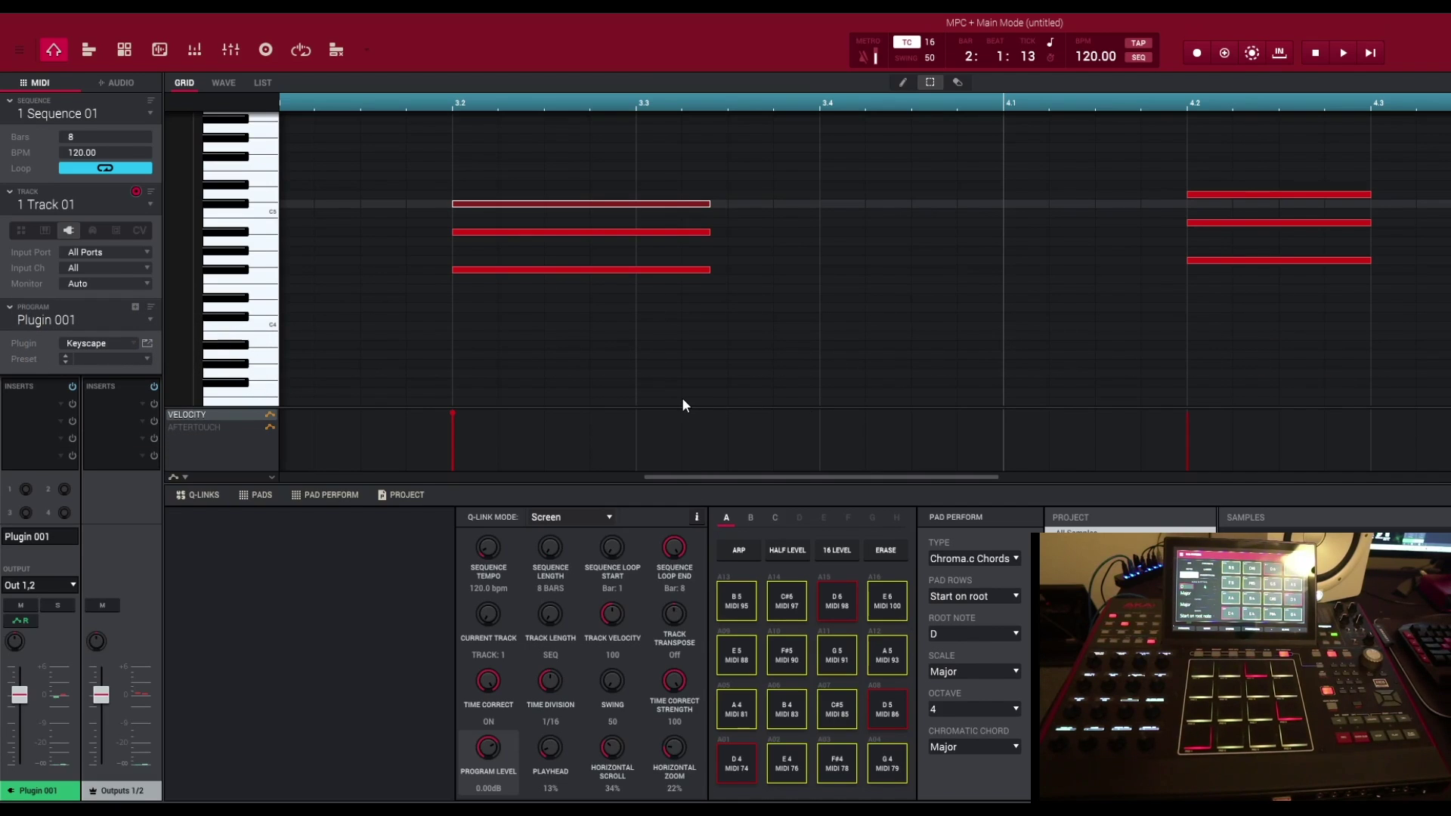
scroll(696, 388, up, 3)
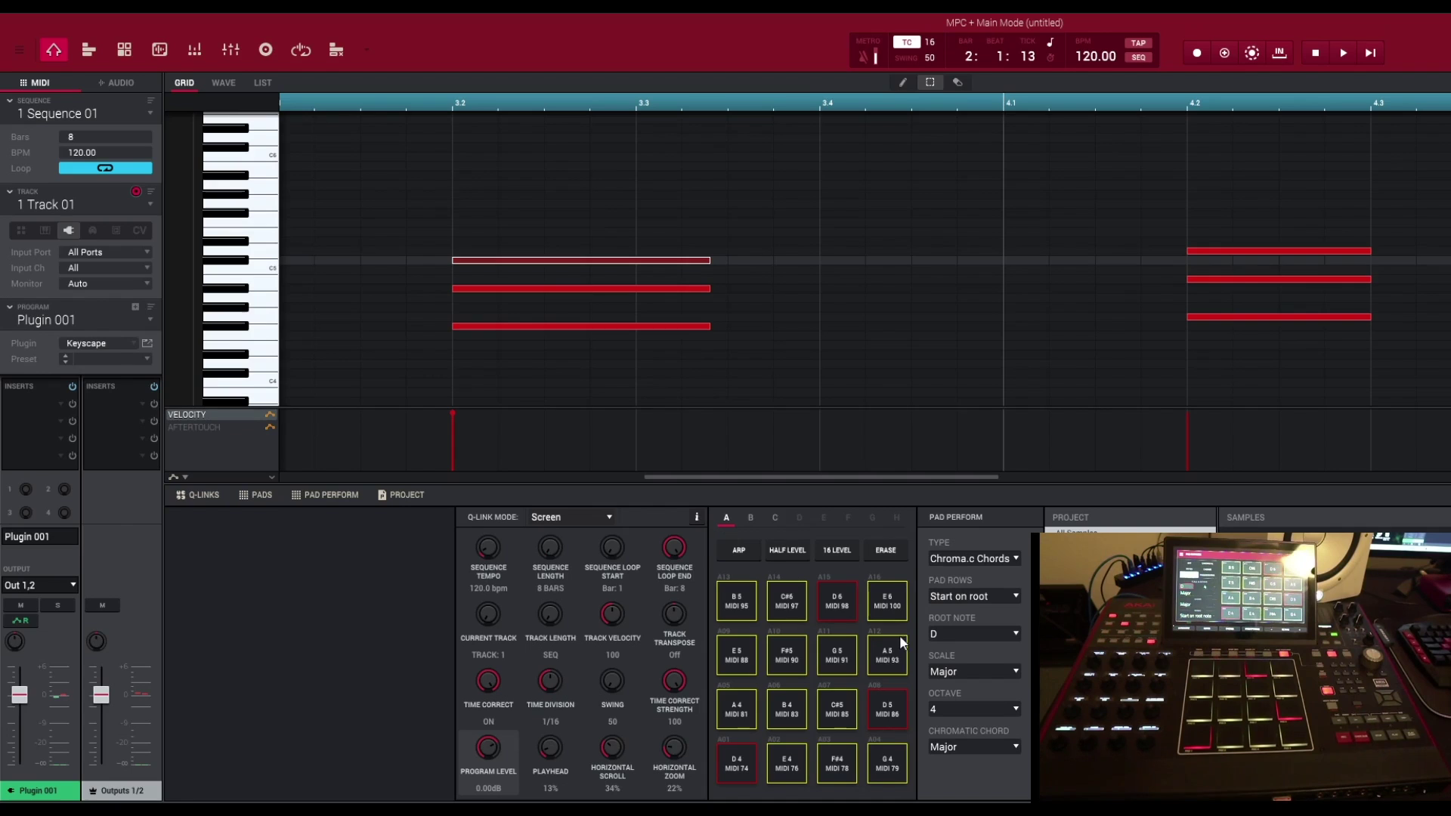
click(833, 709)
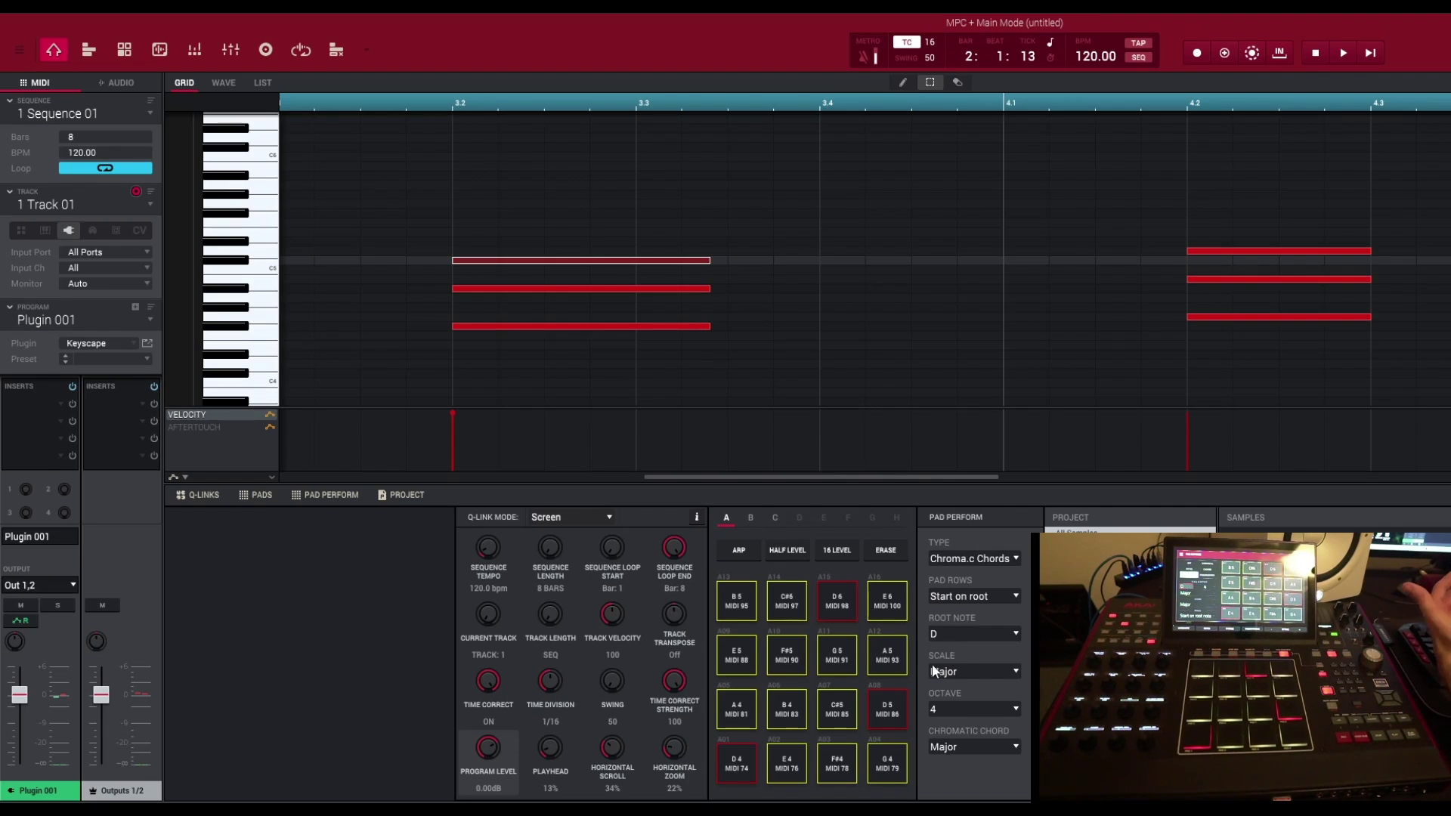
click(832, 780)
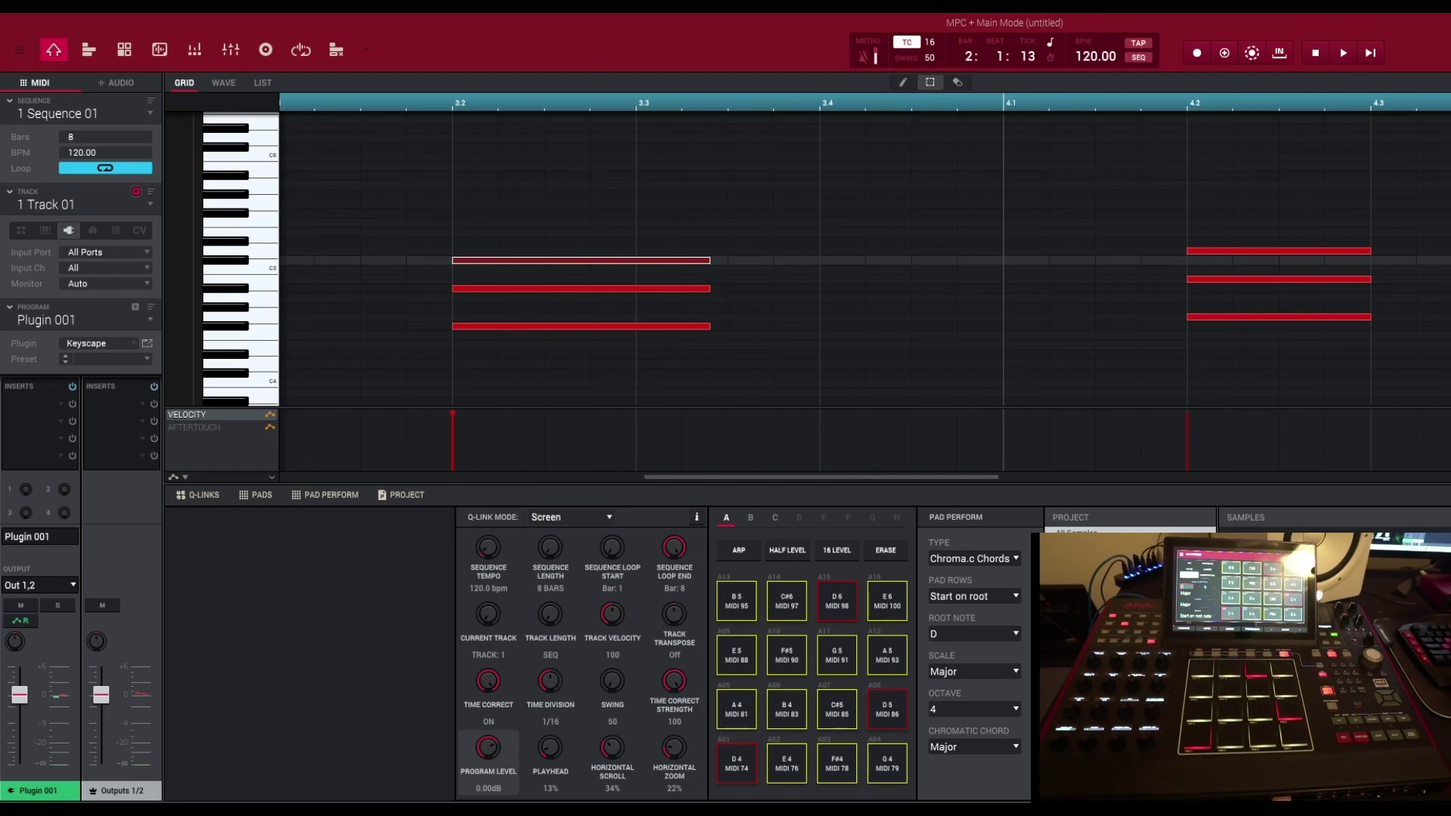
Select all the recorded chord notes on Track 01 across the sequence and delete them
drag(730, 474, 353, 476)
drag(384, 402, 1447, 157)
drag(456, 473, 1270, 478)
drag(1281, 388, 181, 209)
key(Delete)
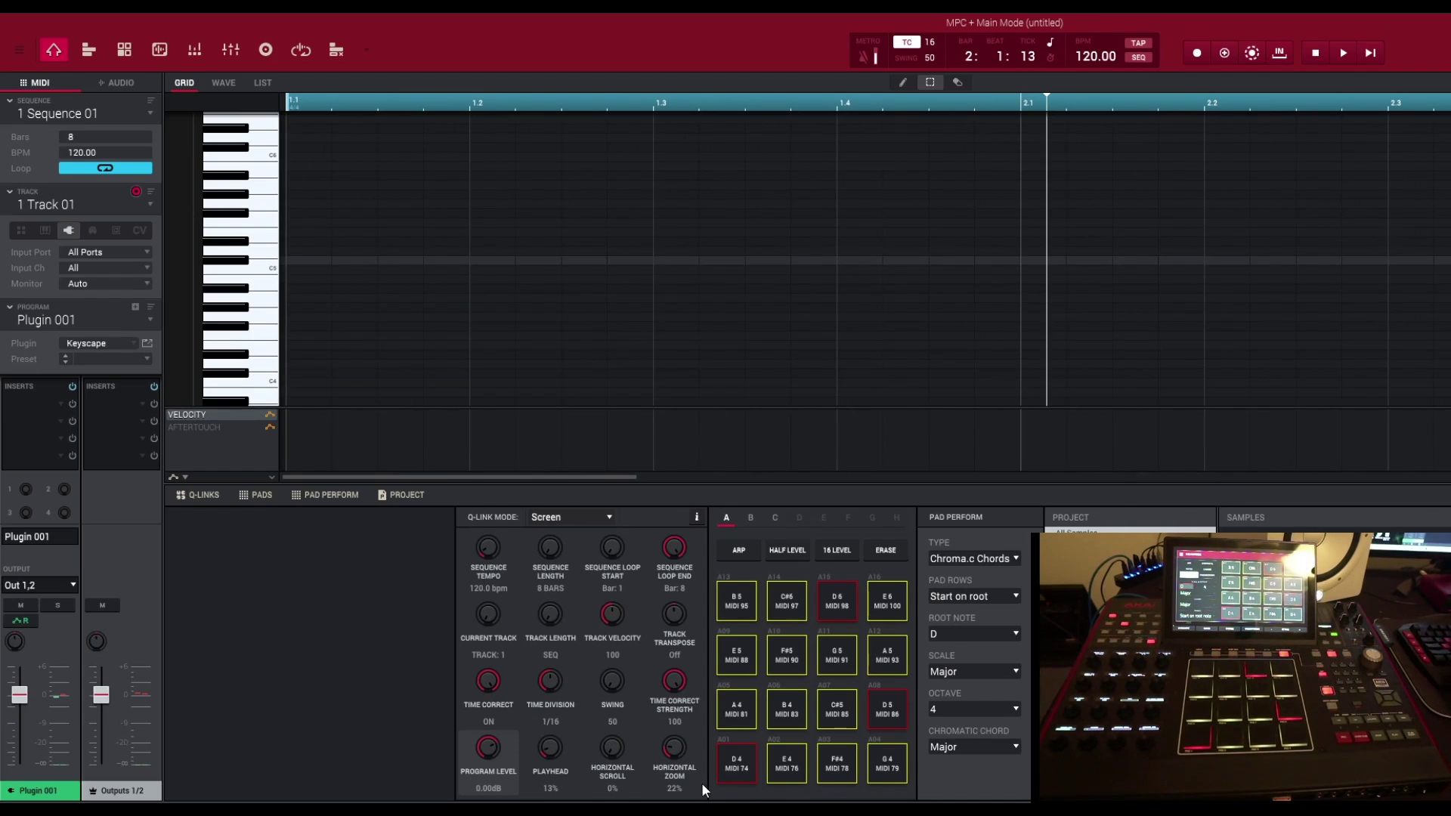
Audition the D4, F#4, A4 and C#5 chord pads in sequence
click(731, 764)
click(830, 769)
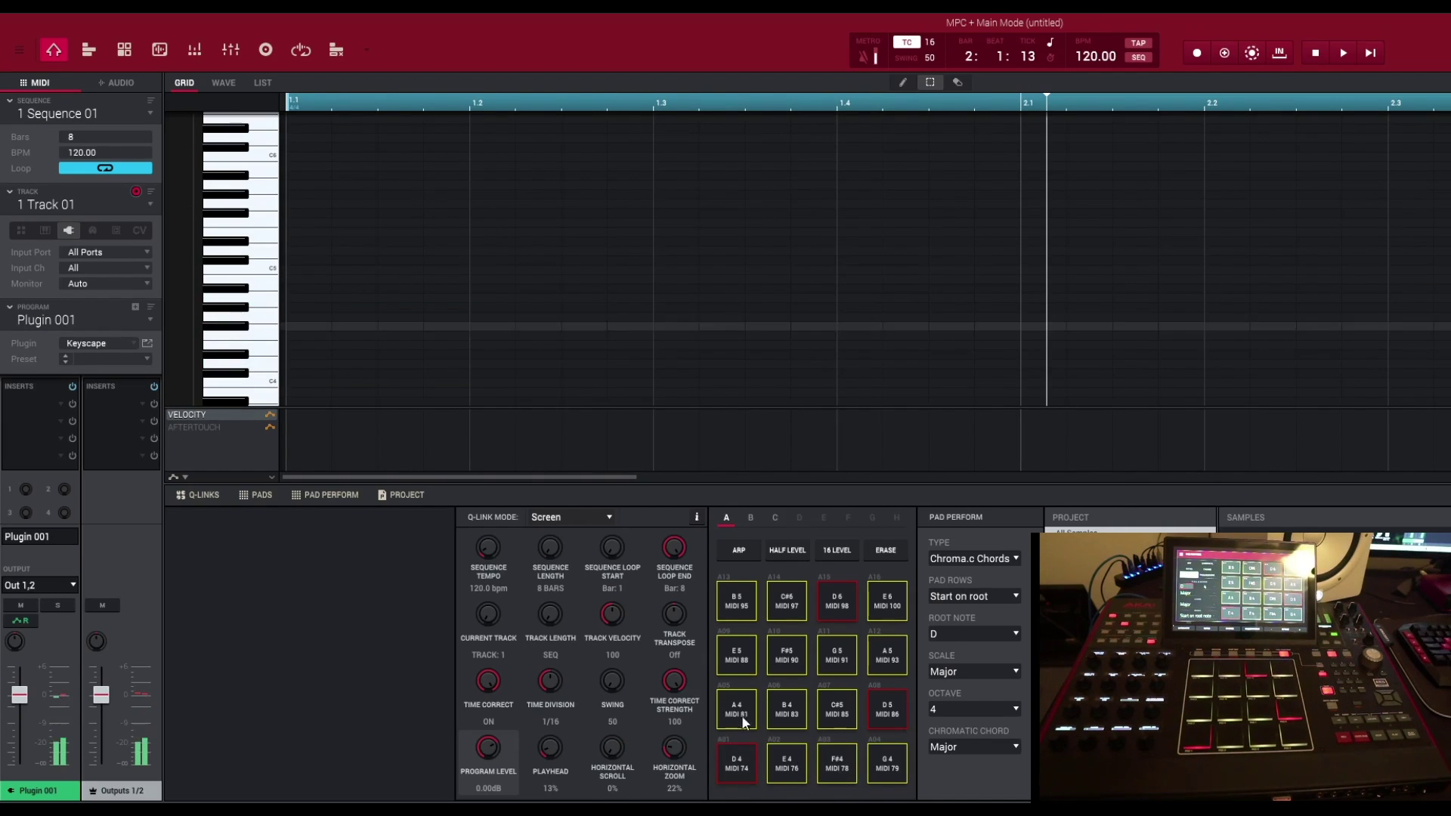
click(742, 715)
click(835, 707)
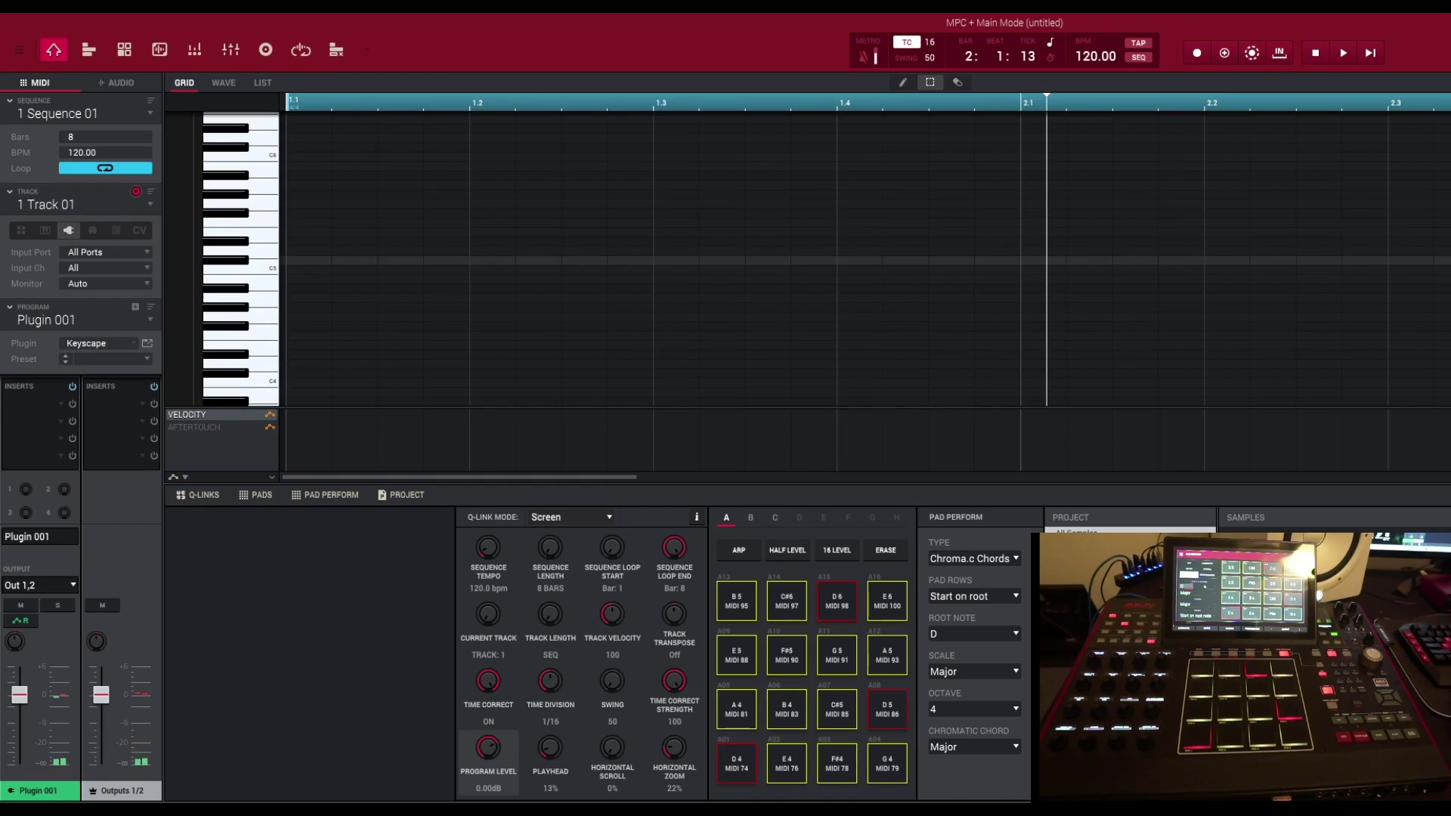